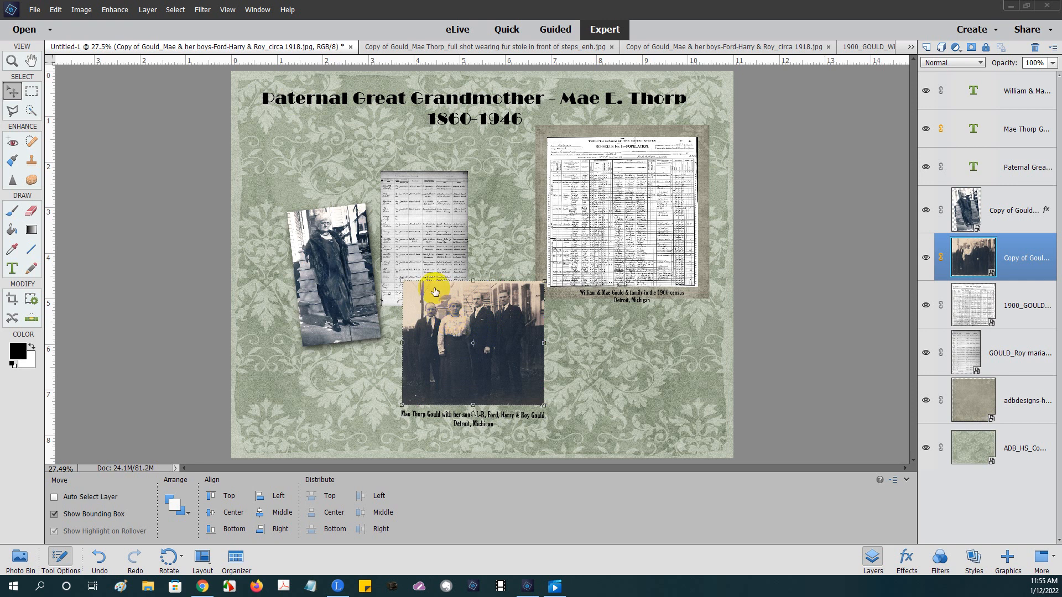
- Move the fur-stole photo up to the upper left, just under the title
left_click(536, 334)
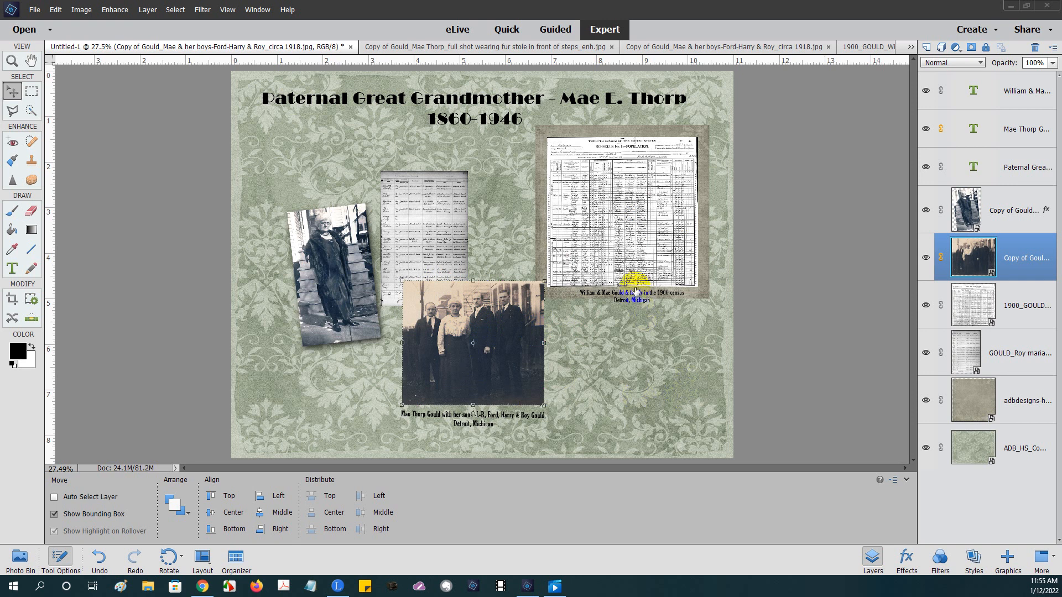
left_click(536, 378)
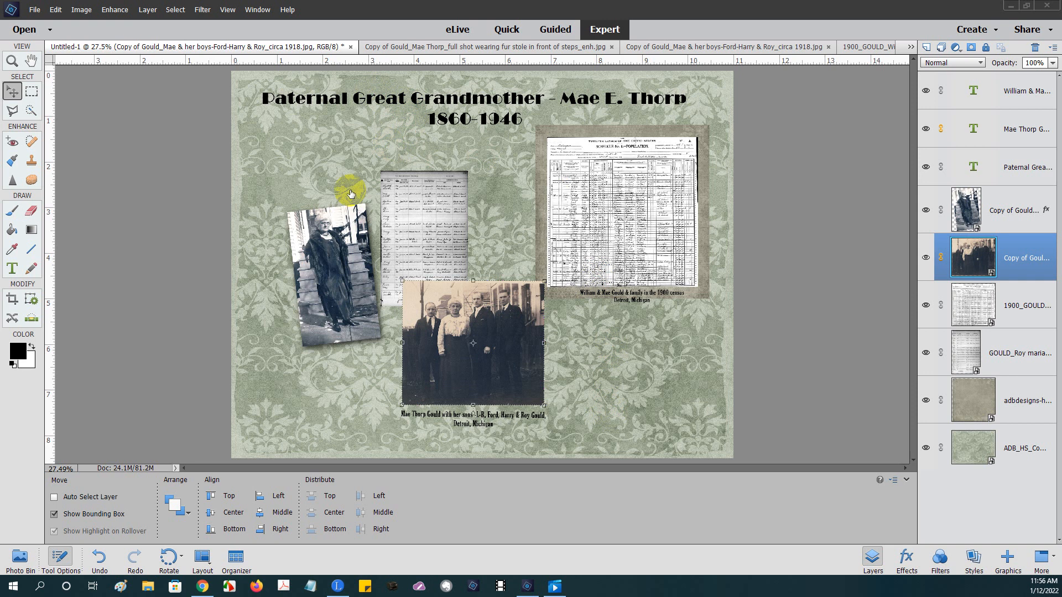
left_click(358, 232)
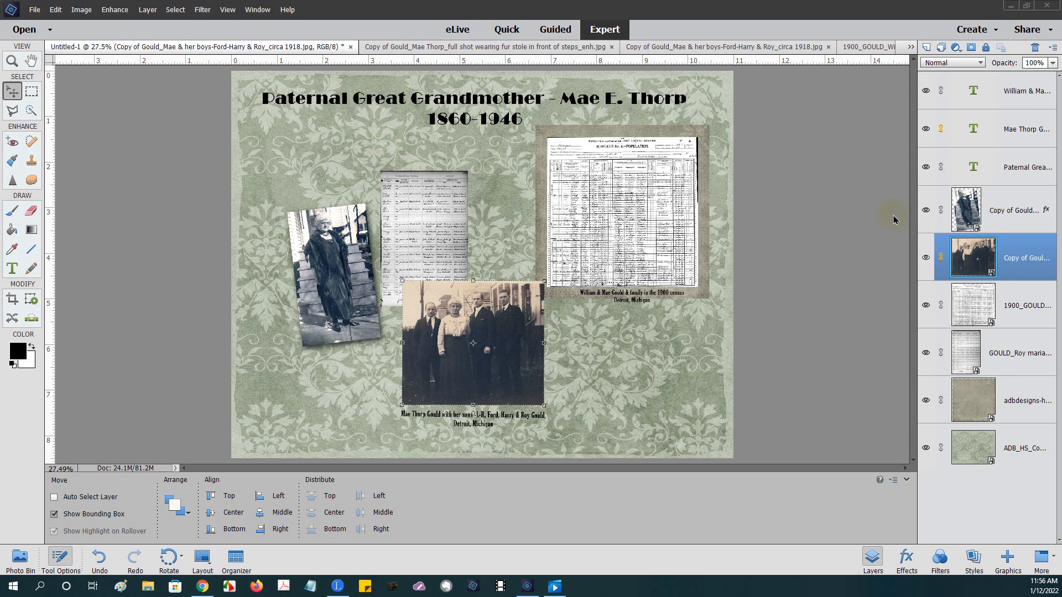
left_click(989, 204)
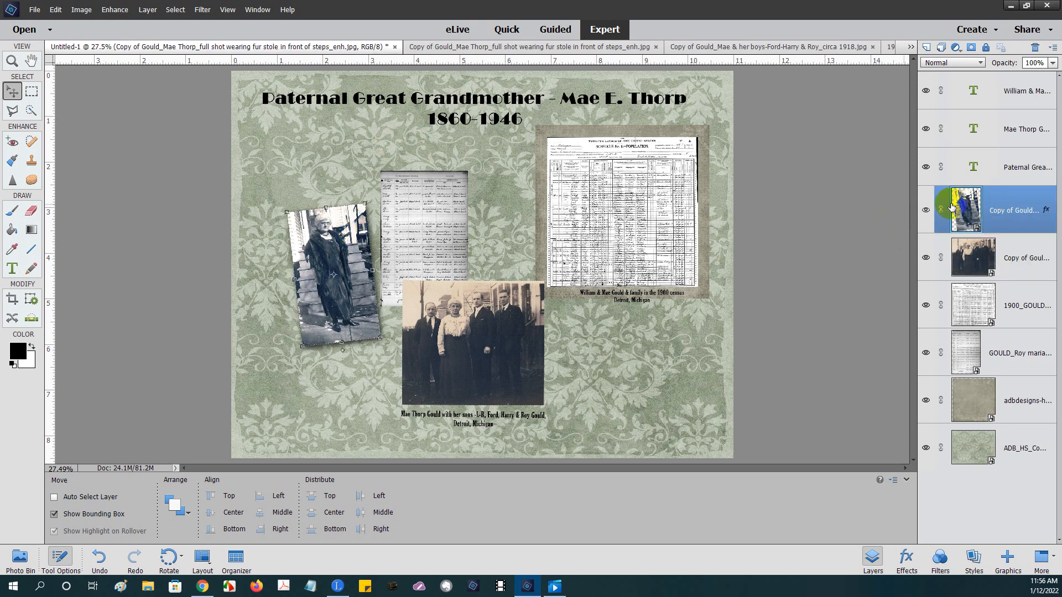
left_click(334, 249)
left_click_drag(332, 245, 324, 161)
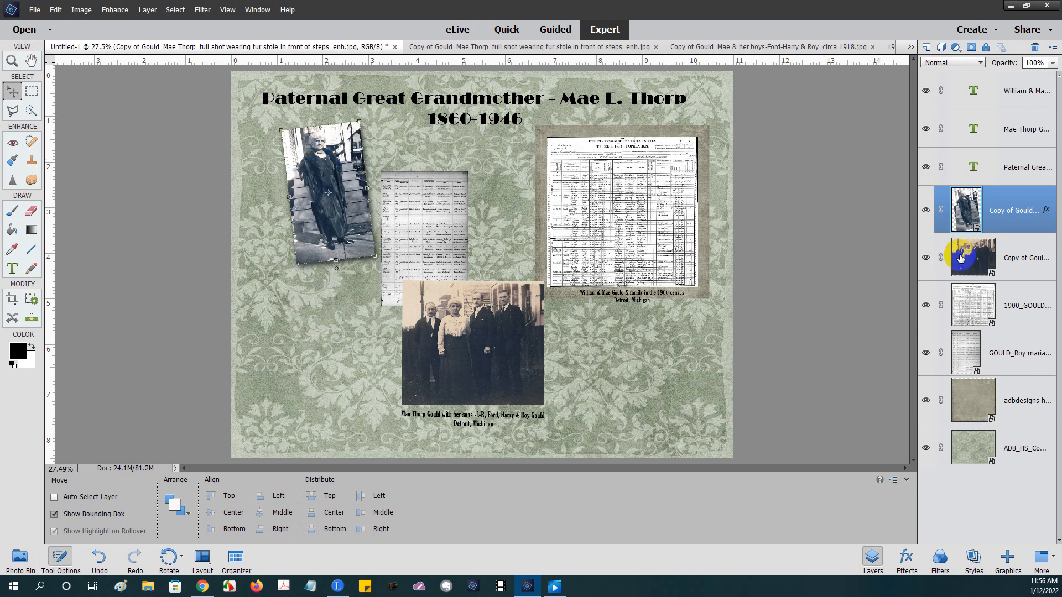
- Shift the family photo and caption down right and the marriage record up and right
left_click(970, 260)
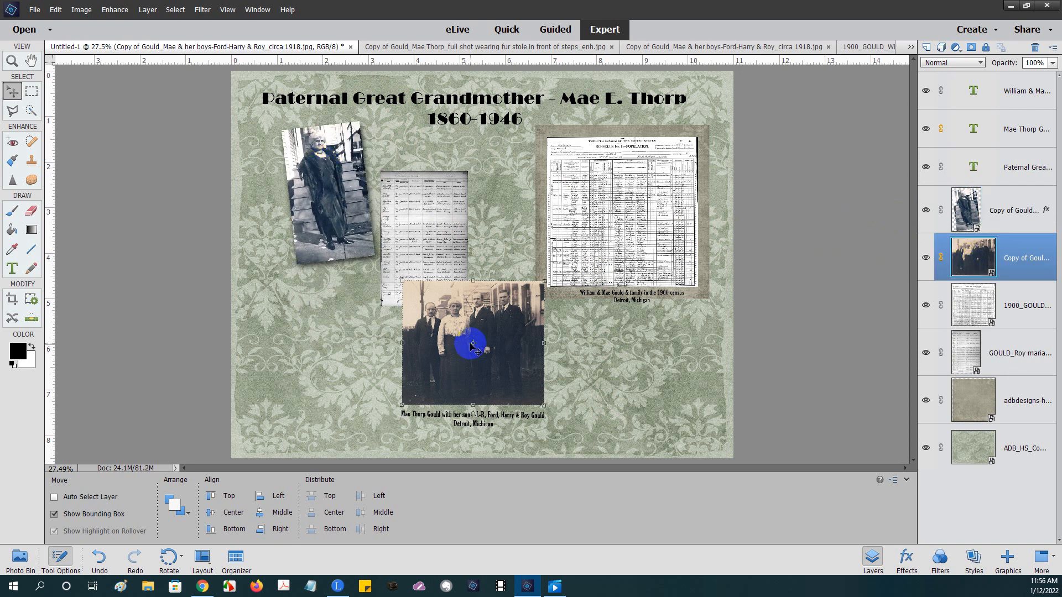
left_click_drag(470, 345, 628, 341)
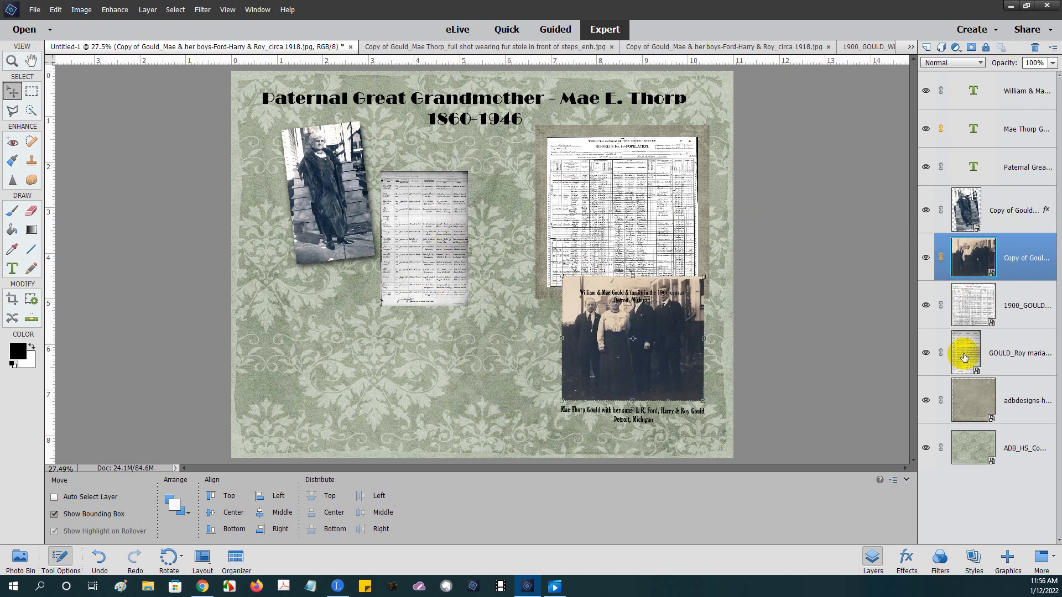
left_click(964, 357)
left_click_drag(427, 203, 465, 173)
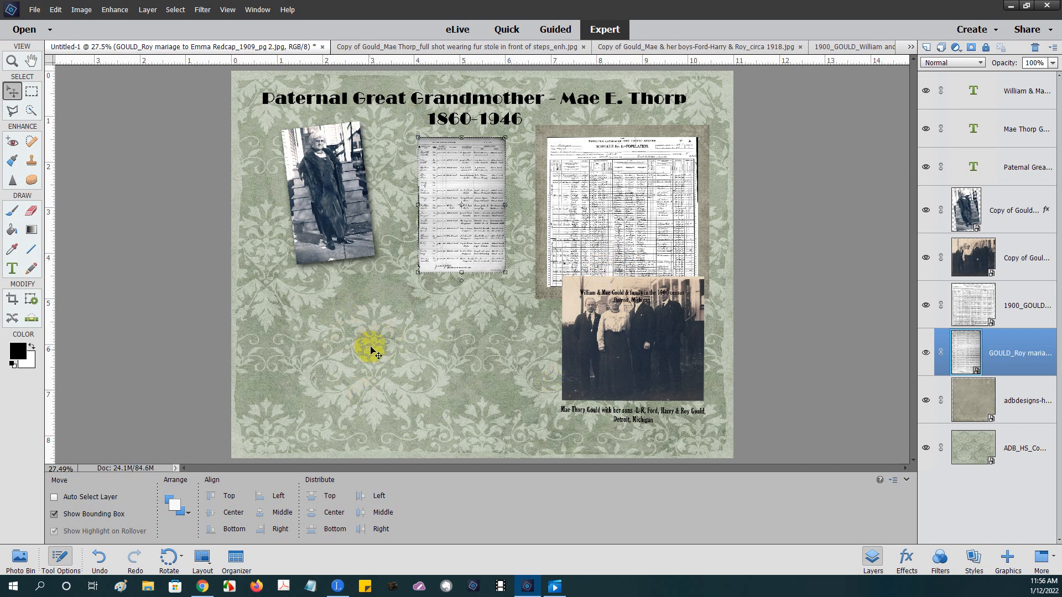
- Nudge the 1900 census image back into its place on the page
left_click(624, 364)
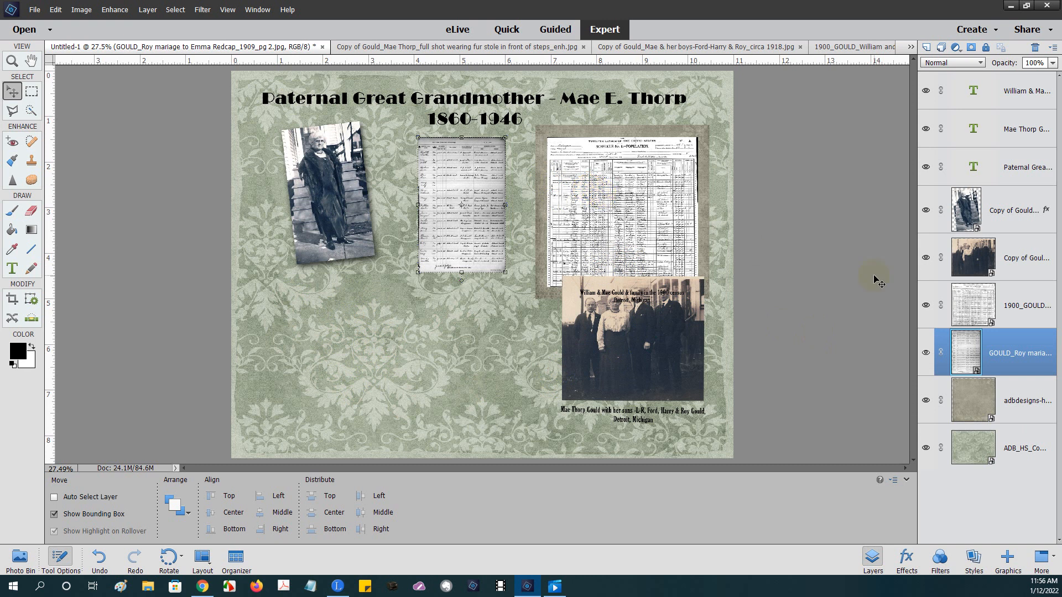
left_click(973, 305)
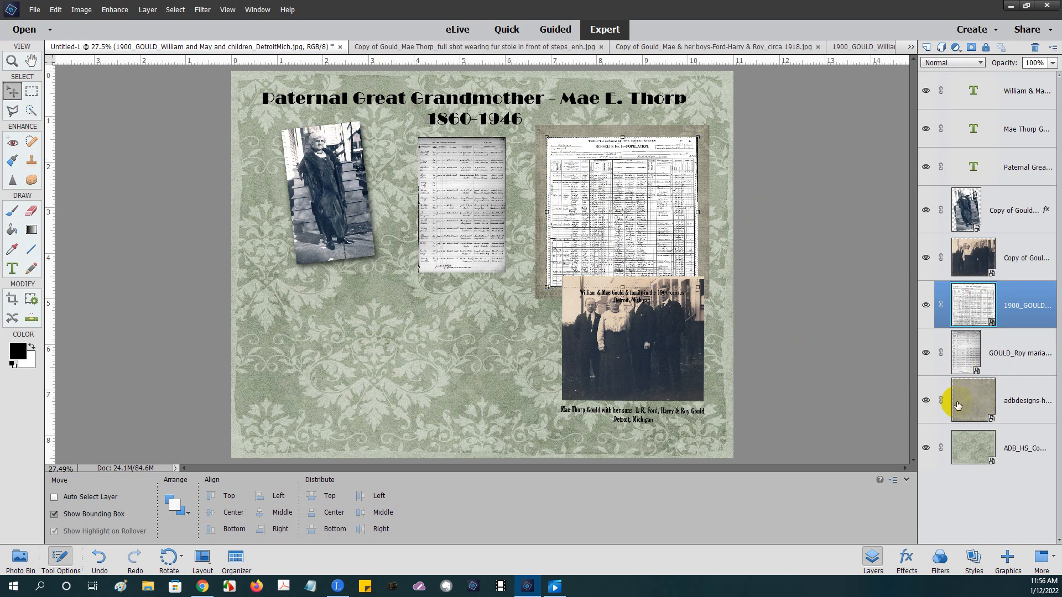
mouse_move(611, 204)
left_mouse_down()
mouse_move(441, 204)
mouse_move(669, 202)
mouse_move(451, 215)
mouse_move(659, 204)
mouse_move(613, 206)
left_mouse_up()
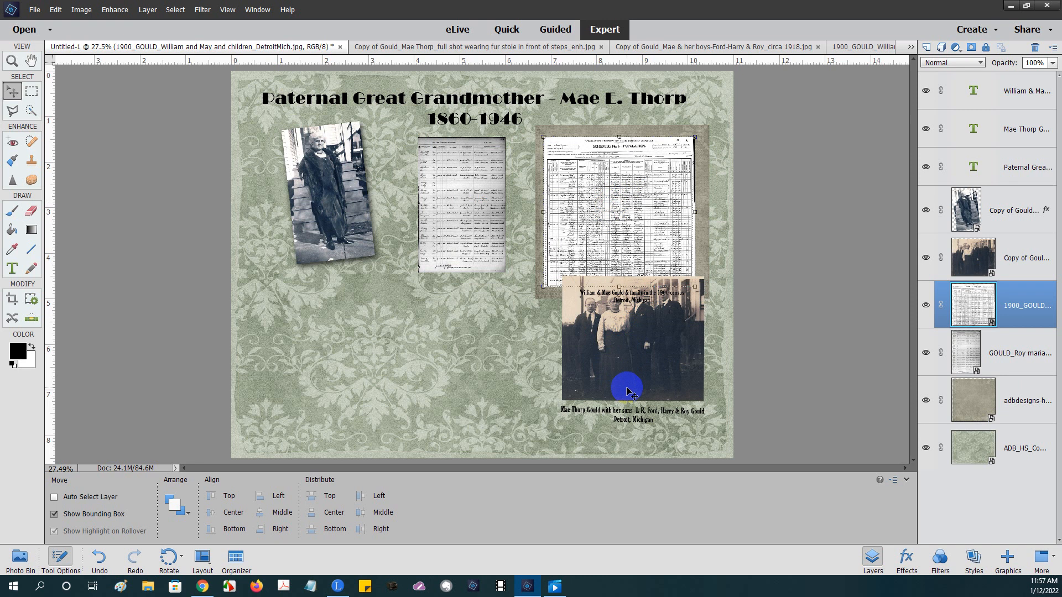
left_click_drag(629, 205, 630, 206)
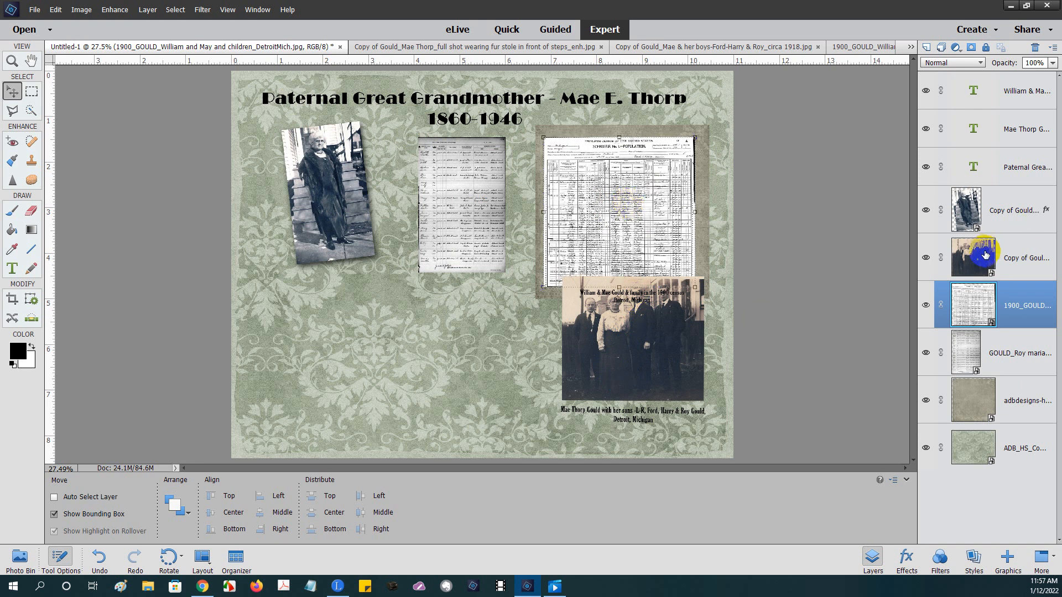
- Move the family photo and its caption to the lower centre, below the marriage record
left_click(971, 259)
left_click_drag(664, 344, 477, 358)
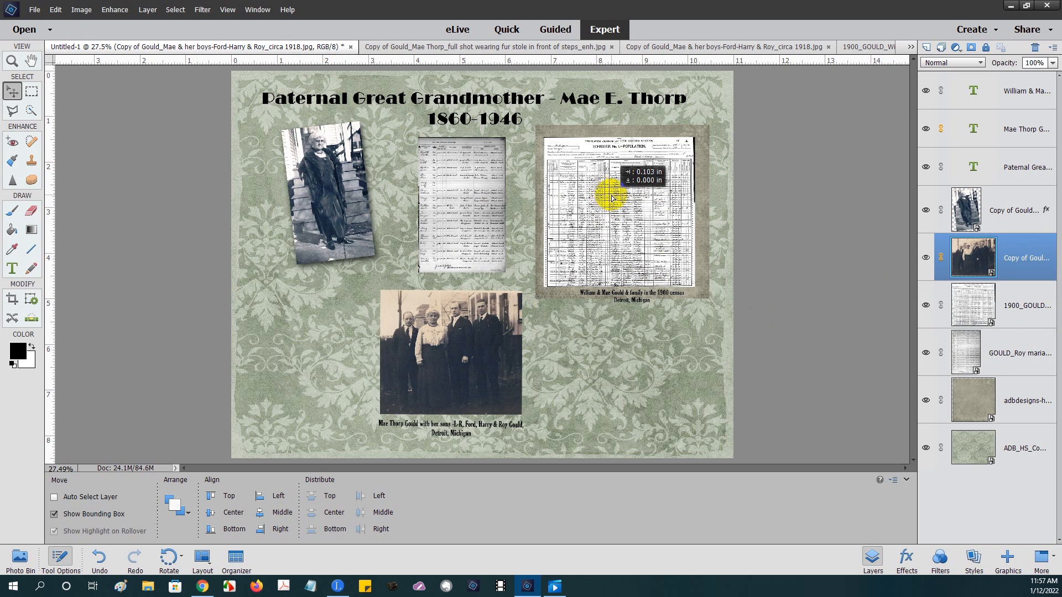
left_click(949, 303)
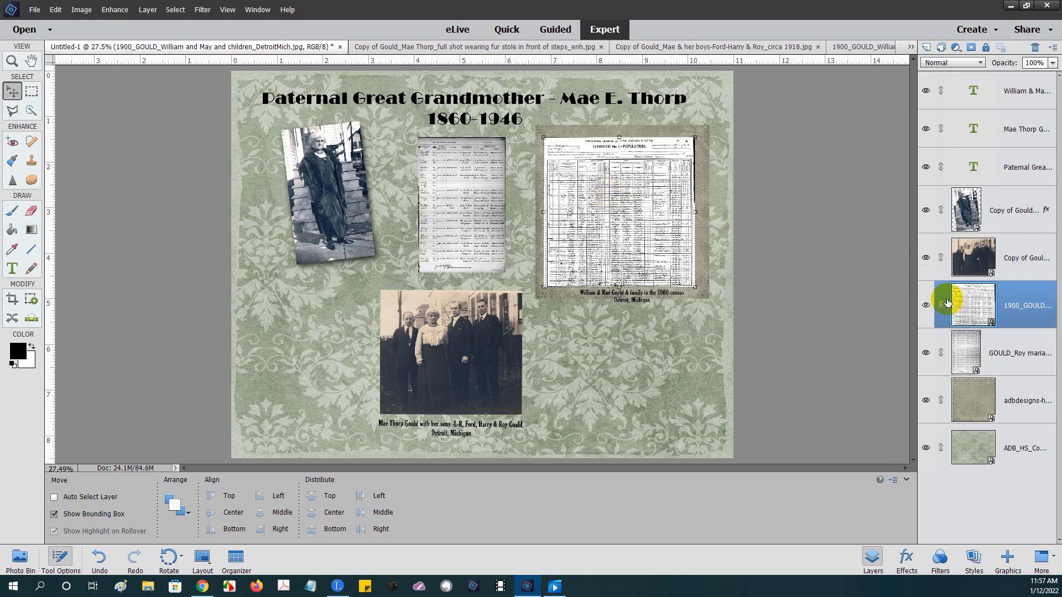
- Link the paper mat and caption to the 1900 census image and adjust the group's position
left_click_drag(640, 210, 644, 209)
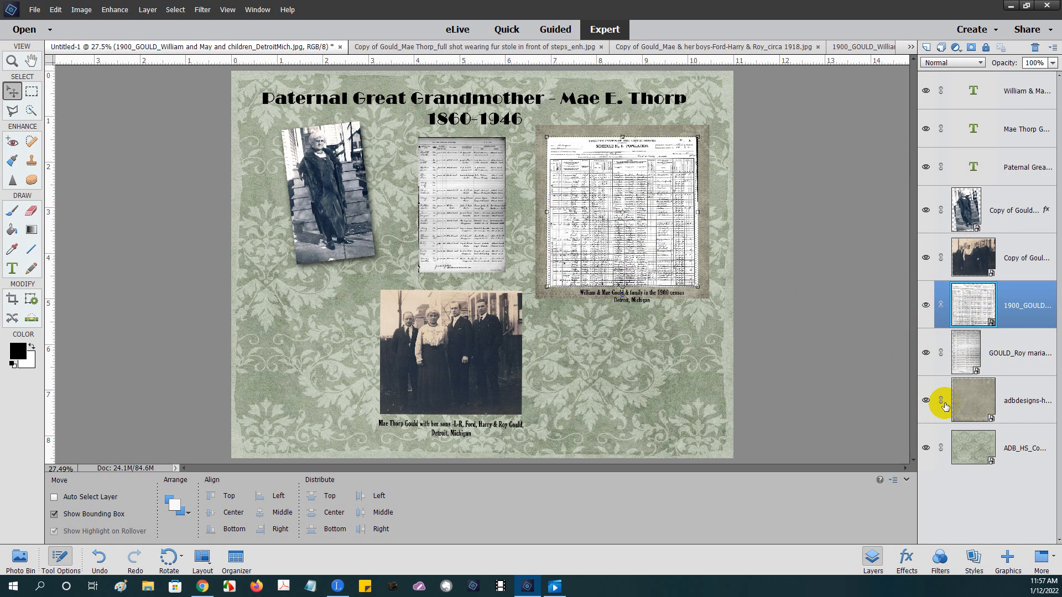
left_click(941, 403)
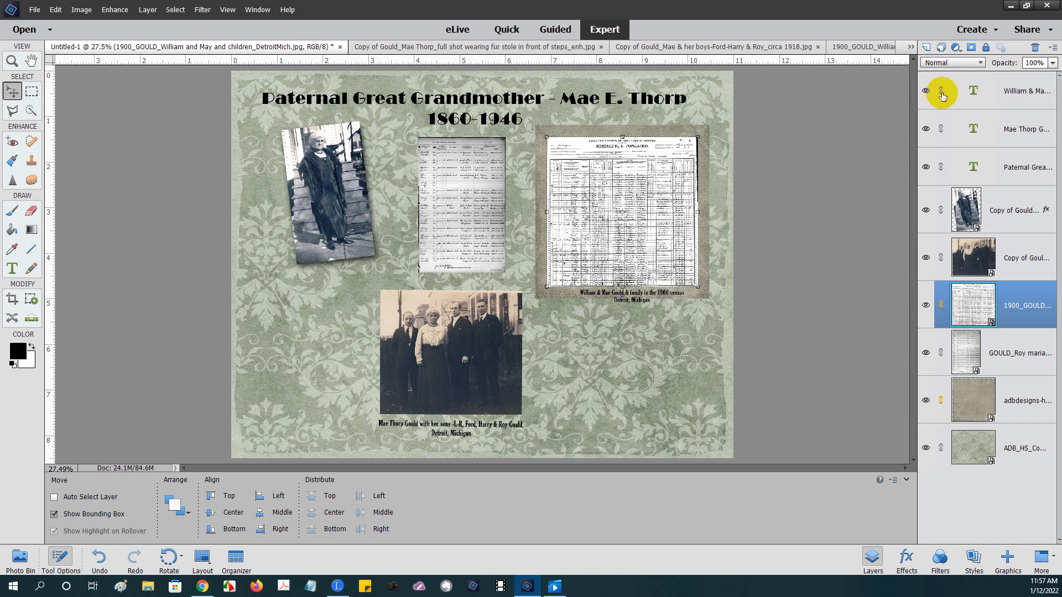
left_click(941, 94)
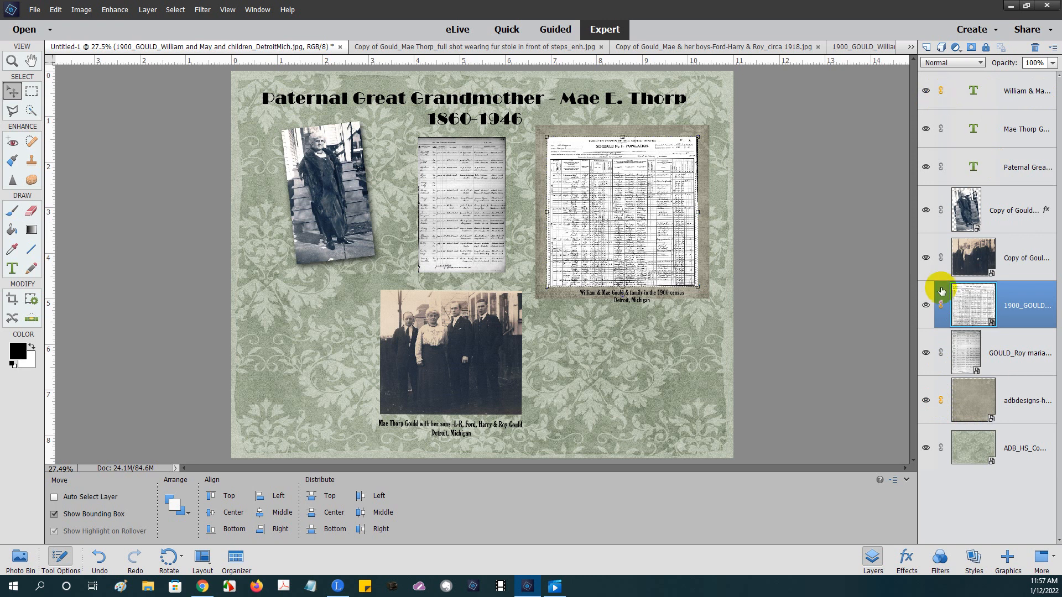
left_click(941, 410)
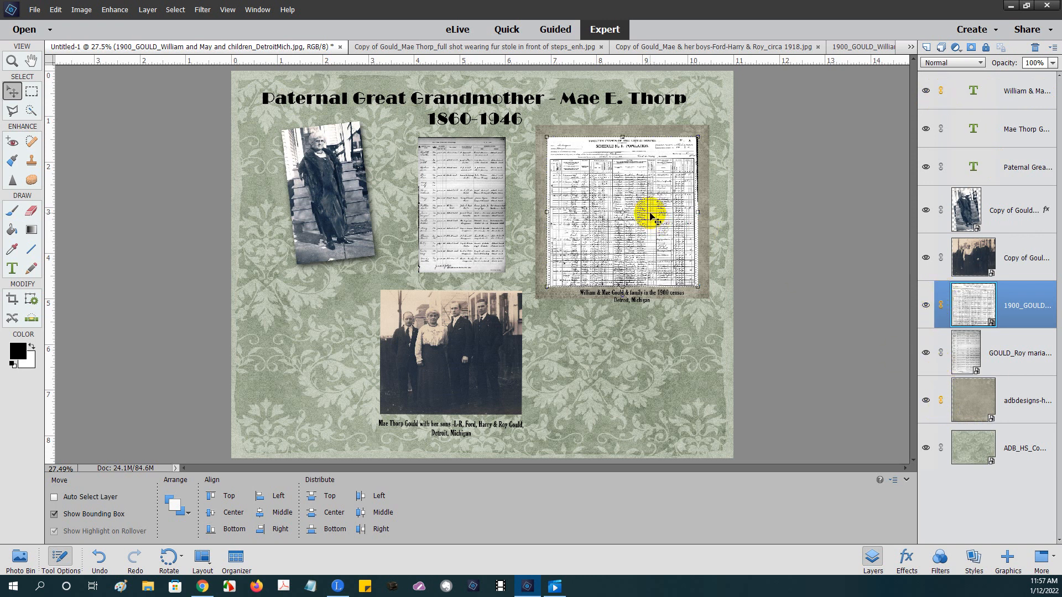
mouse_move(650, 215)
left_mouse_down()
mouse_move(375, 261)
mouse_move(336, 282)
mouse_move(659, 210)
mouse_move(631, 227)
mouse_move(645, 337)
mouse_move(645, 210)
left_mouse_up()
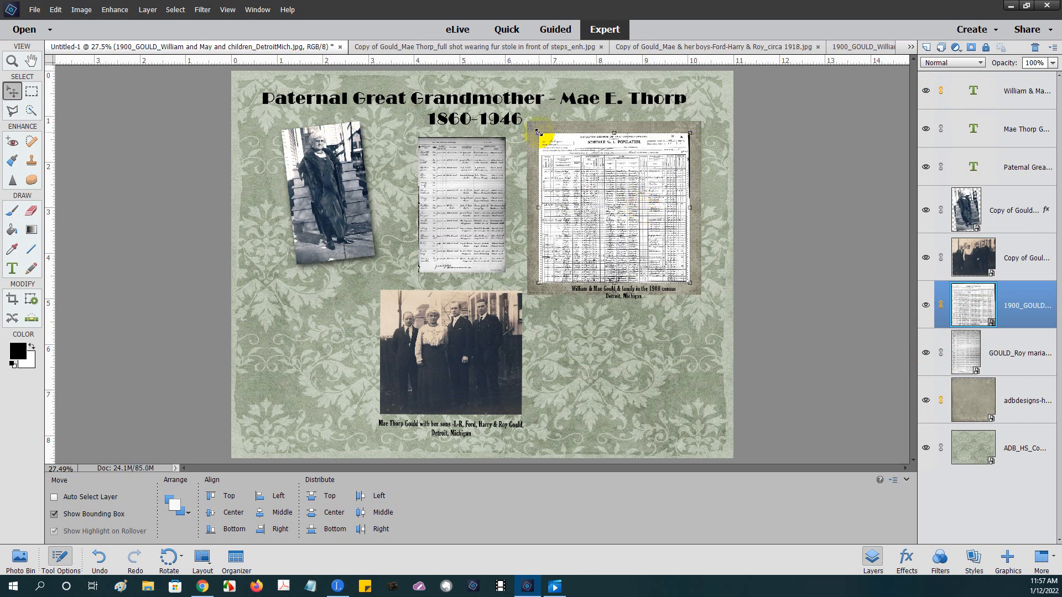
- Scale the linked census image, mat and caption down to 64.68%
left_click_drag(538, 132, 591, 187)
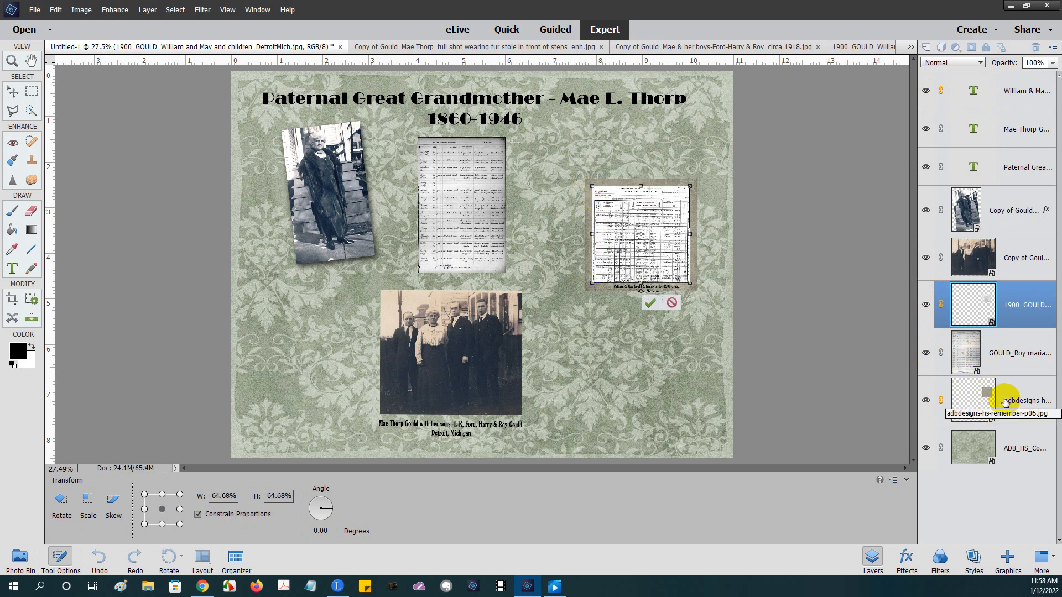
left_click(650, 303)
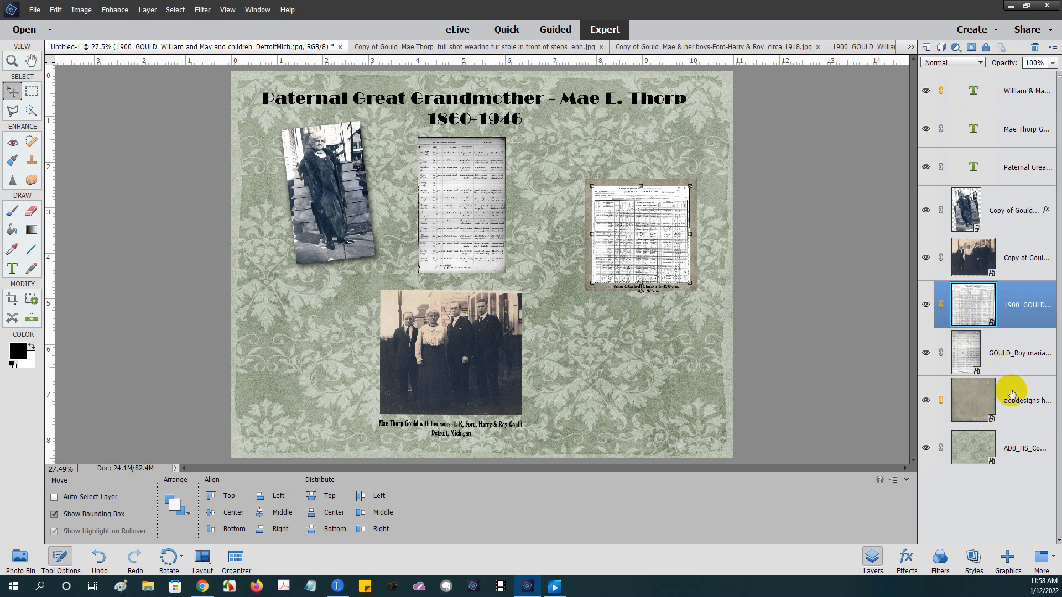
left_click(1010, 387)
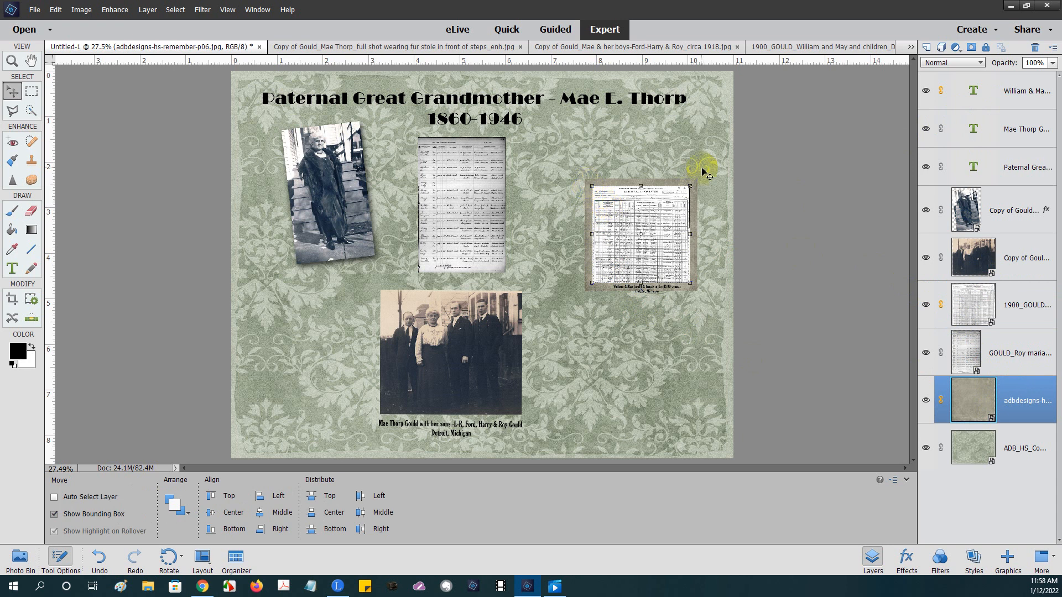
- Rotate the census page and mat 9.12° and place them at the upper right
left_click_drag(697, 185, 712, 165)
left_click_drag(641, 214, 650, 168)
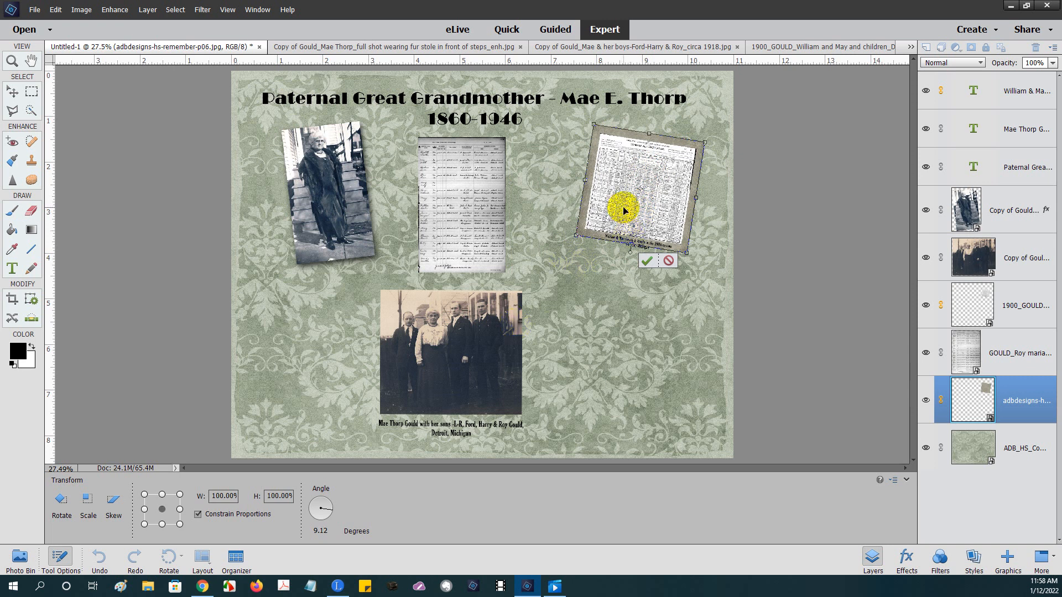
left_click_drag(627, 210, 531, 334)
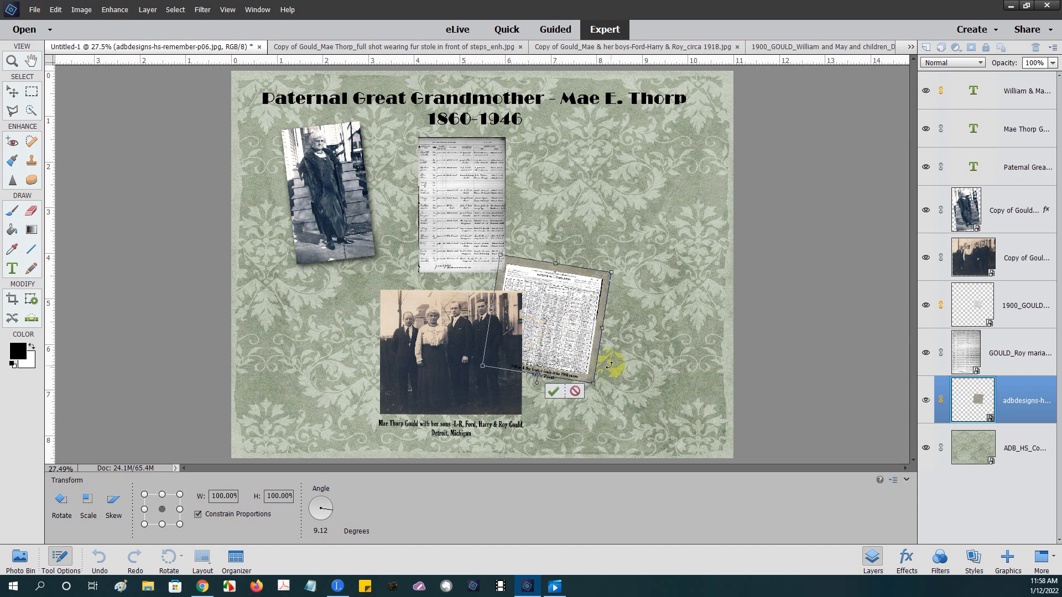
left_click(554, 391)
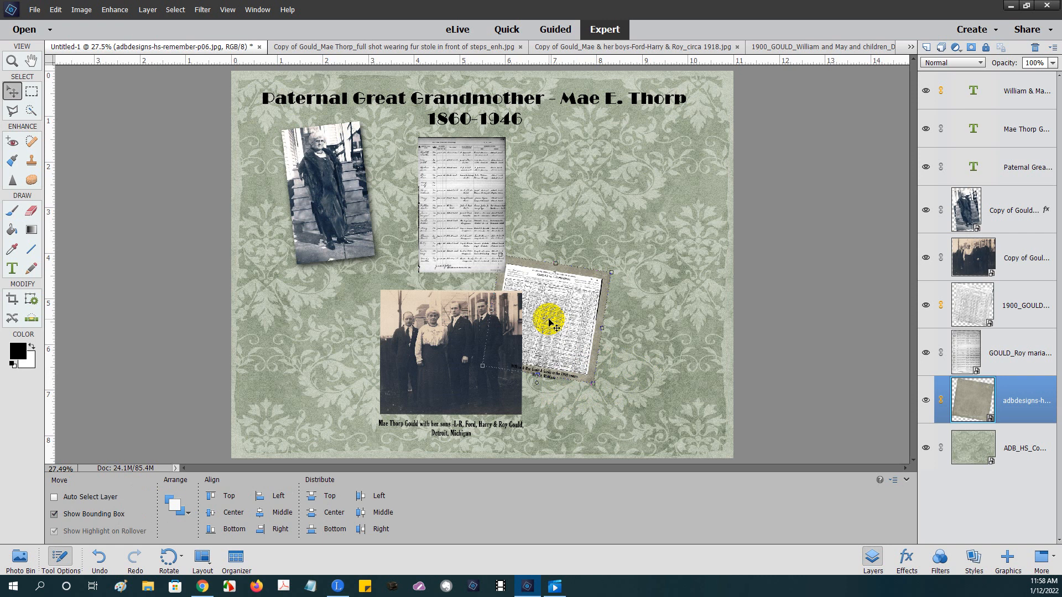
left_click_drag(549, 315, 656, 175)
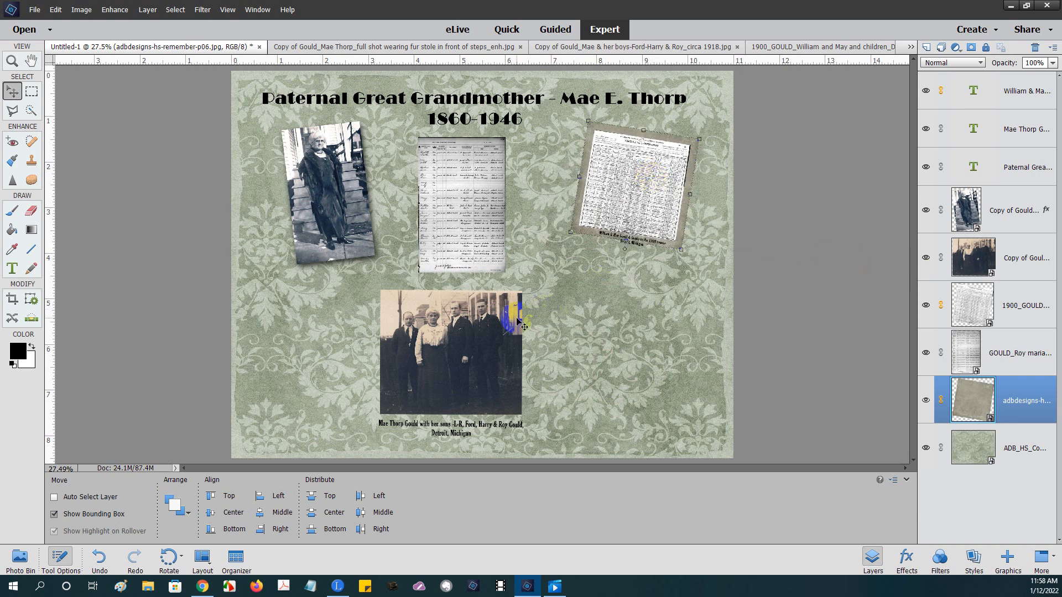
- Shrink the family photo to 70.29% and set it at lower right beneath the census sheet
left_click(968, 265)
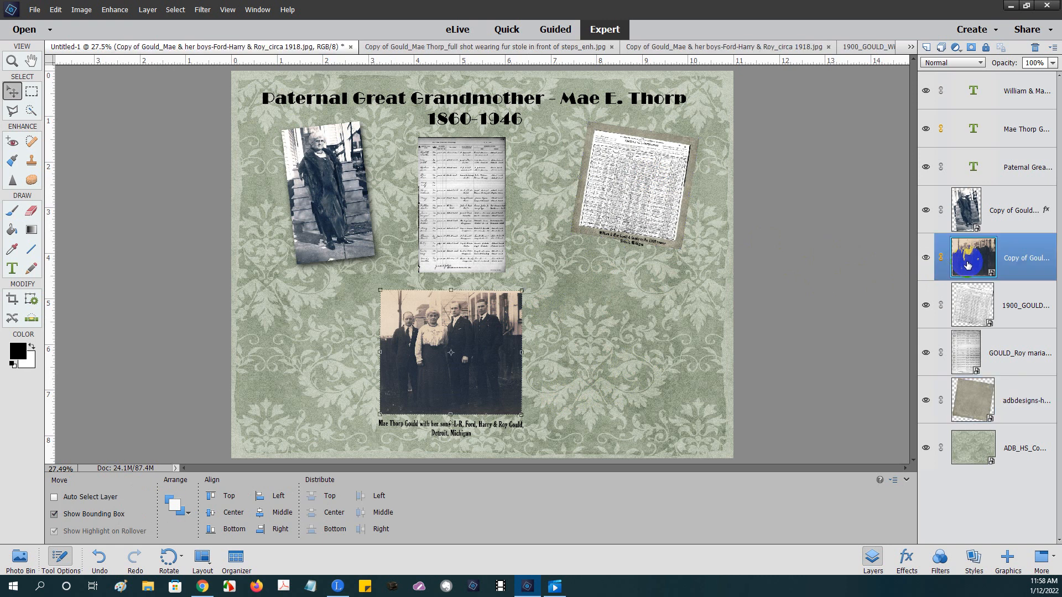
left_click_drag(447, 342, 627, 303)
left_click_drag(561, 250, 603, 288)
left_click_drag(648, 327, 632, 306)
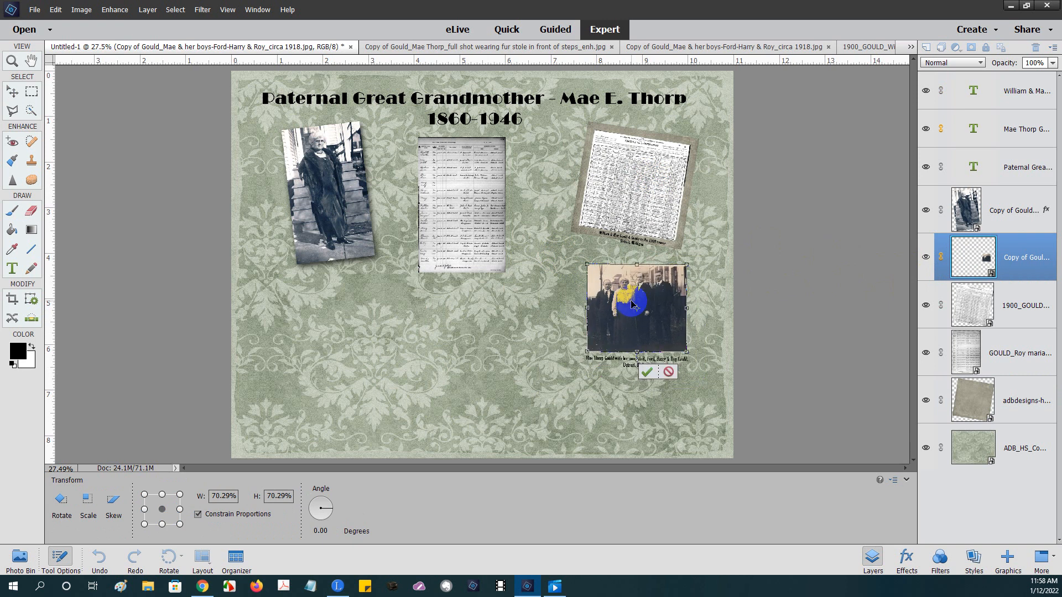
left_click(648, 376)
left_click(12, 268)
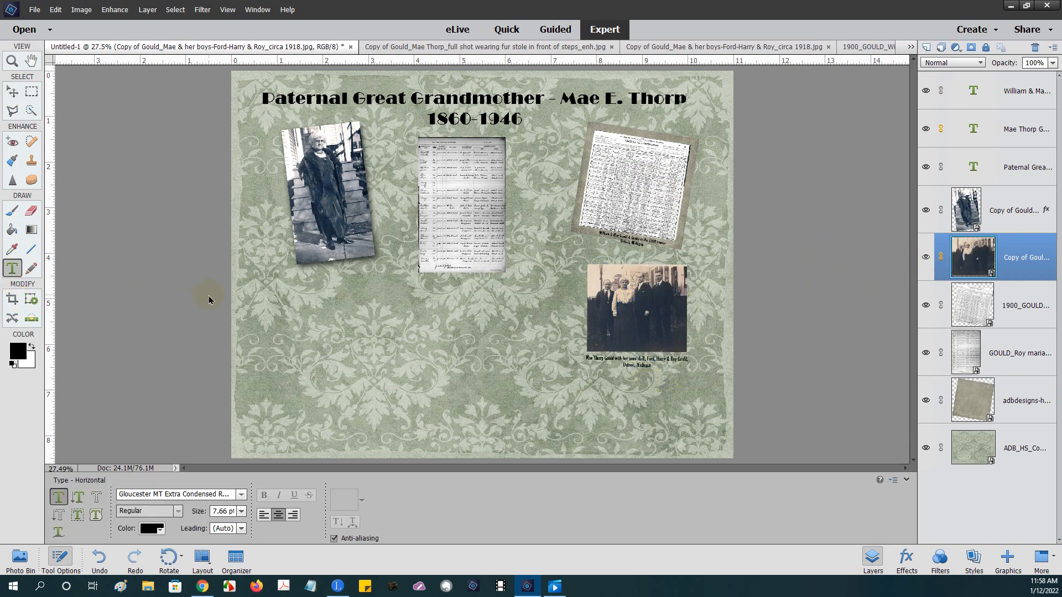
- Draw a biography text box below the photos, zoom to 50%, and type the ancestor's name plus 'was born'
left_click_drag(262, 284, 522, 435)
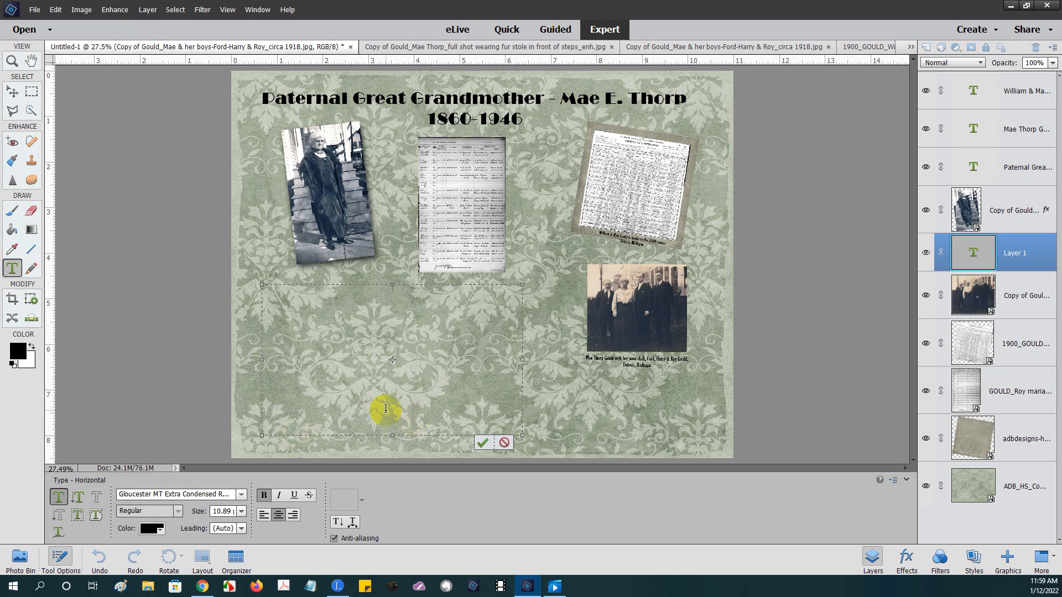
key("ctrl+plus")
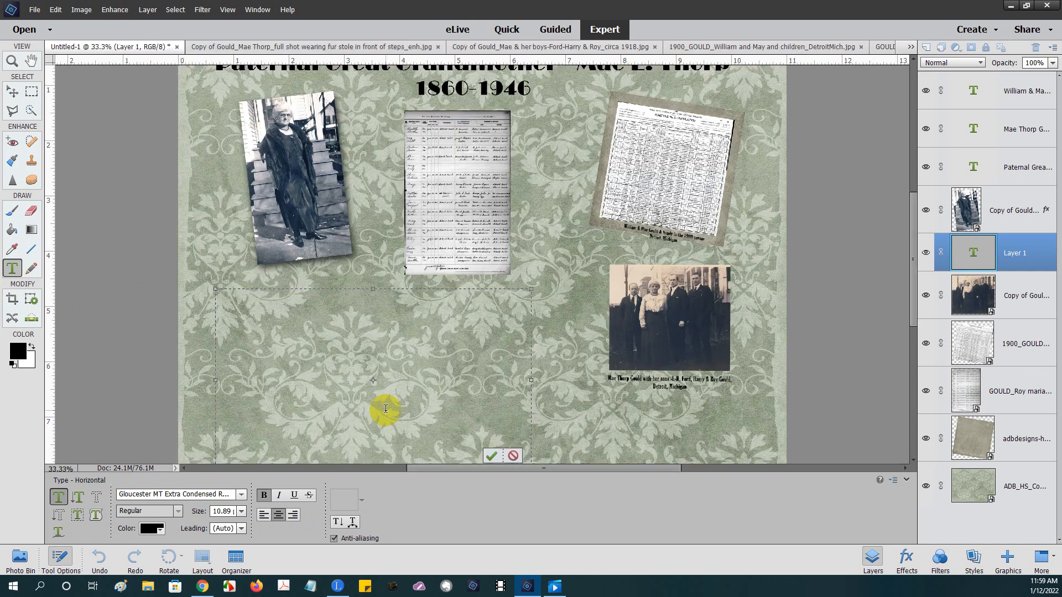
key("ctrl+plus")
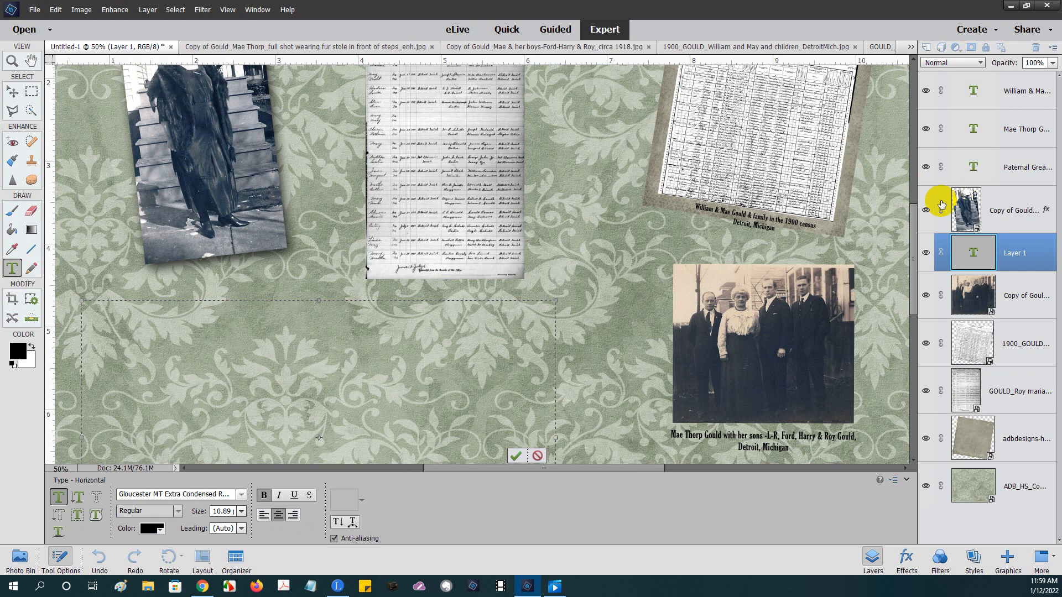
left_click_drag(911, 221, 920, 259)
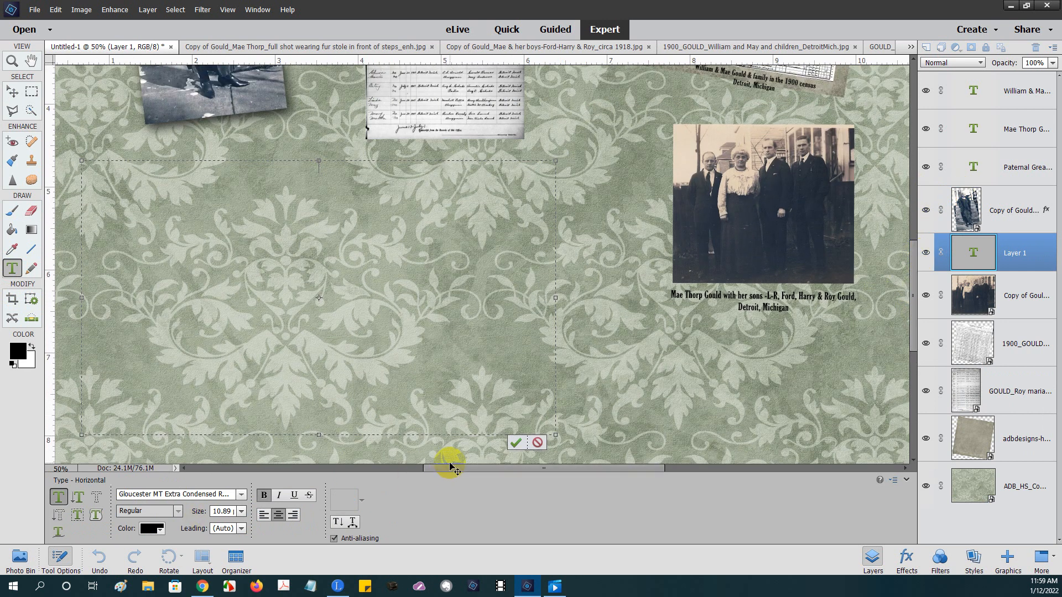
left_click_drag(449, 470, 404, 477)
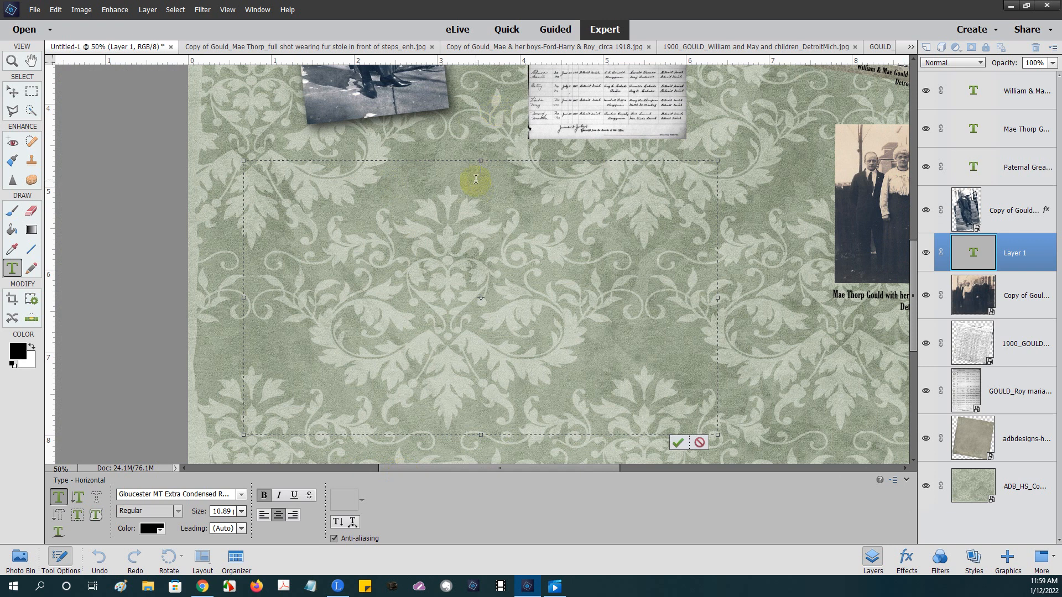
type("Mae Eve Thorp was")
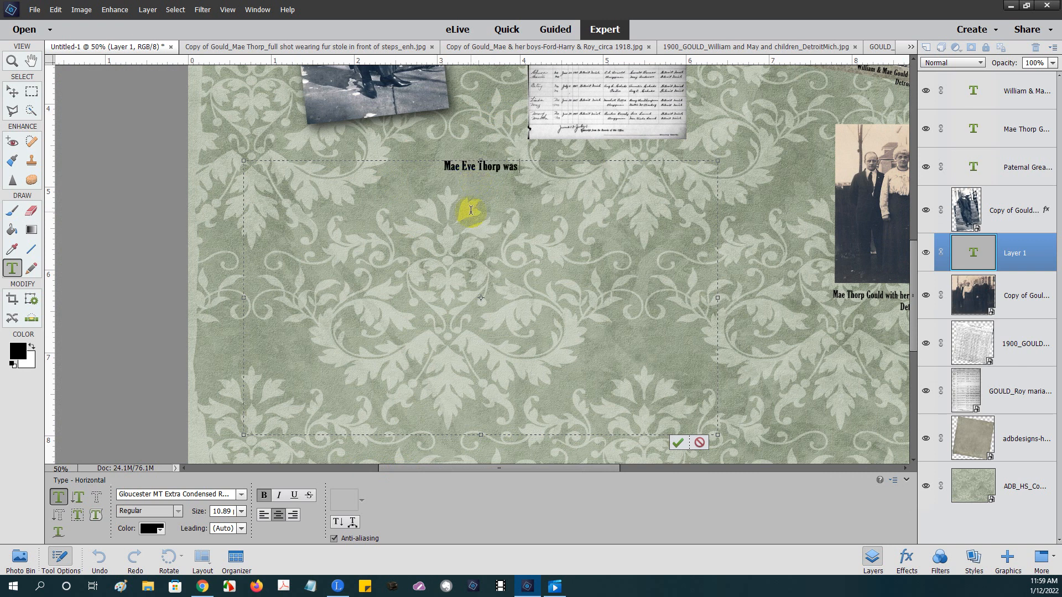
type(" born")
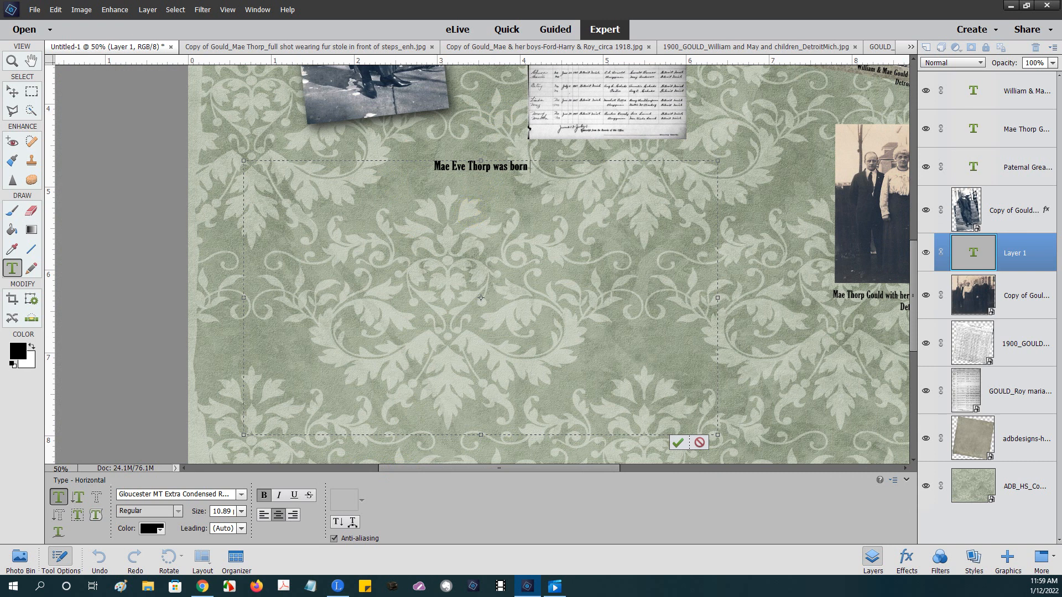
- Add that she was the 2nd of 10 children of her named parents, fixing the typos
key("alt+Tab")
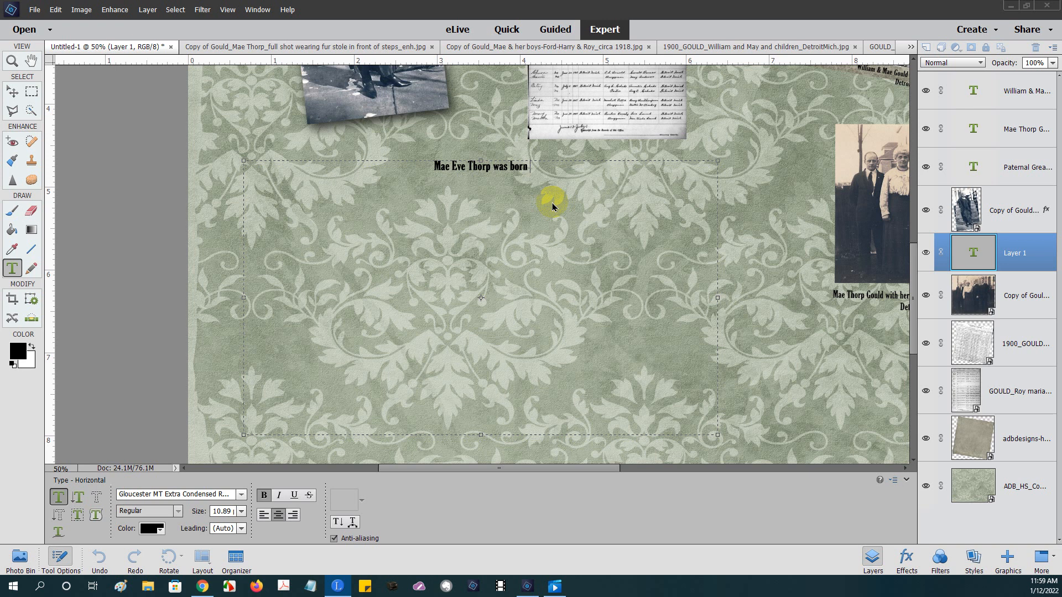
left_click(537, 168)
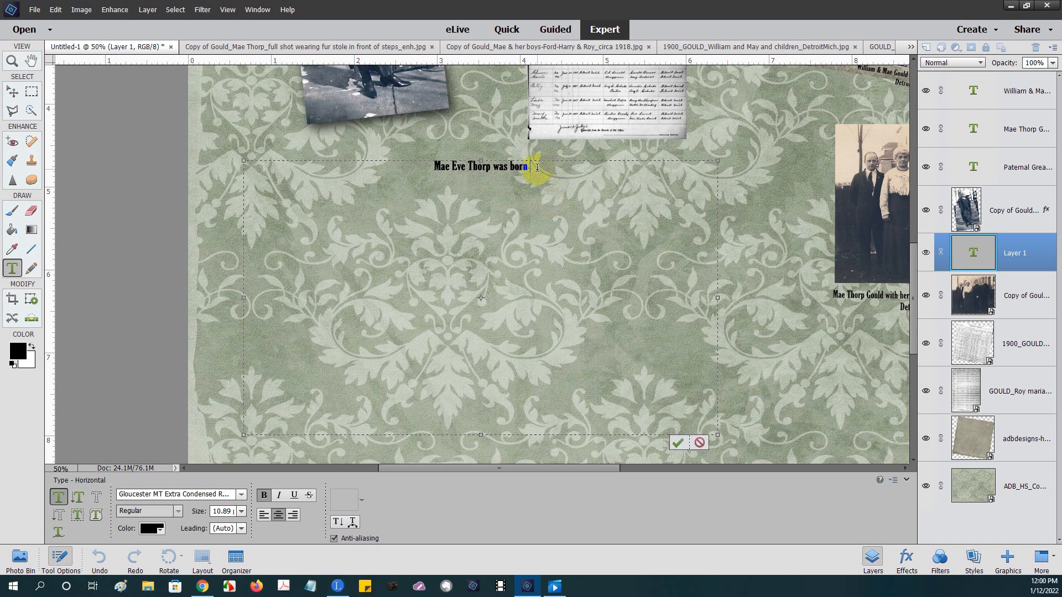
key("BackSpace")
key("BackSpace")
key("BackSpace")
key("BackSpace")
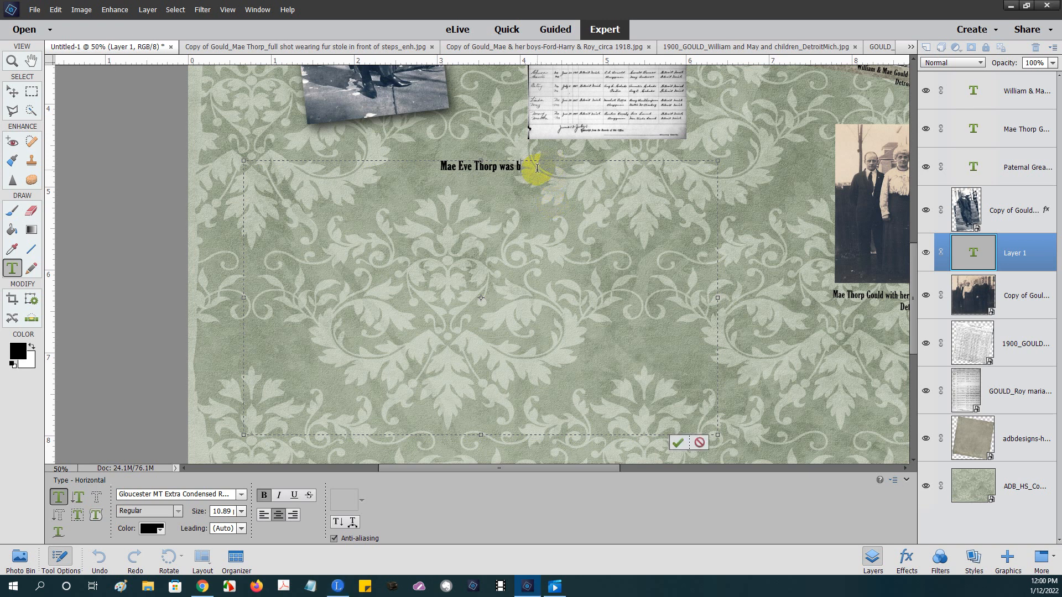
type("was the")
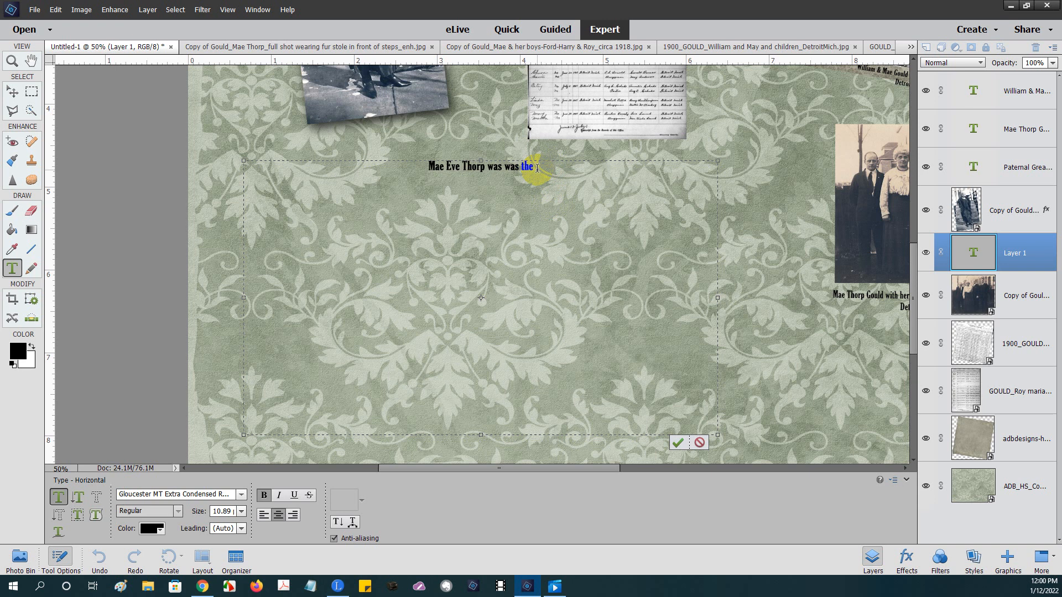
type(" 2nd")
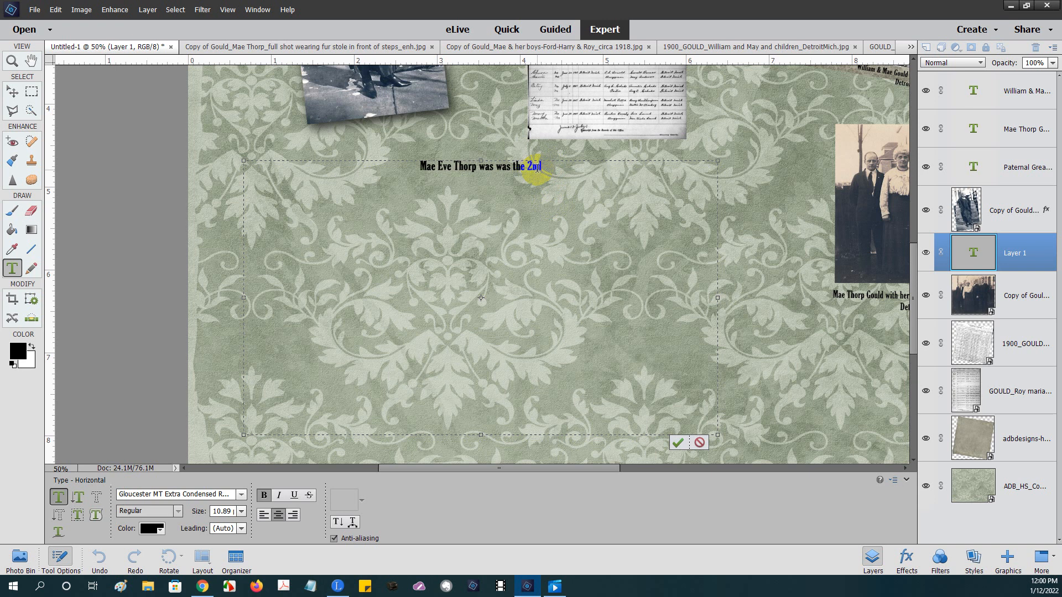
type(" of 10")
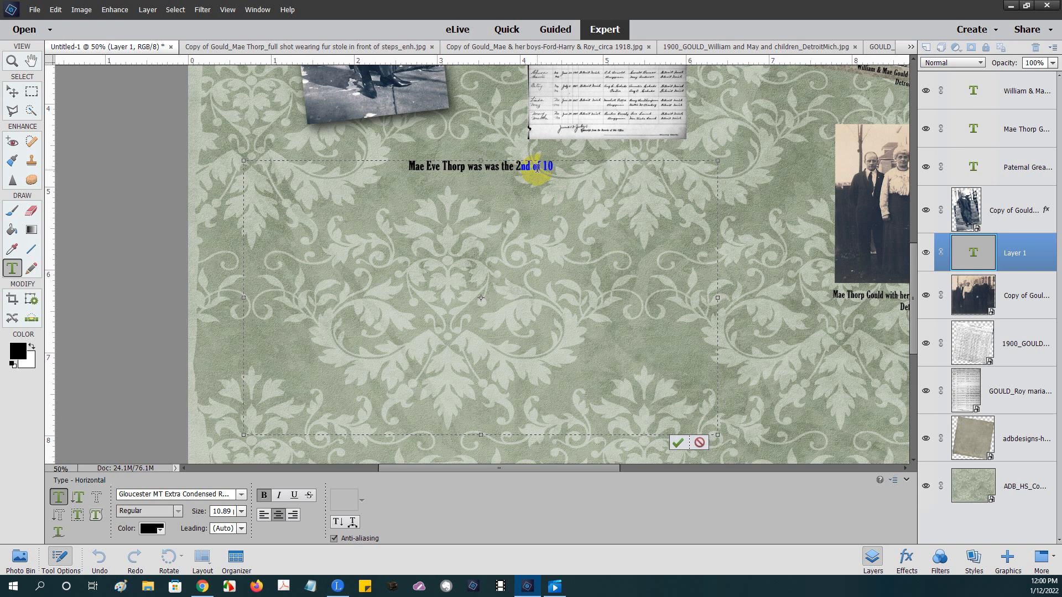
type(" children born")
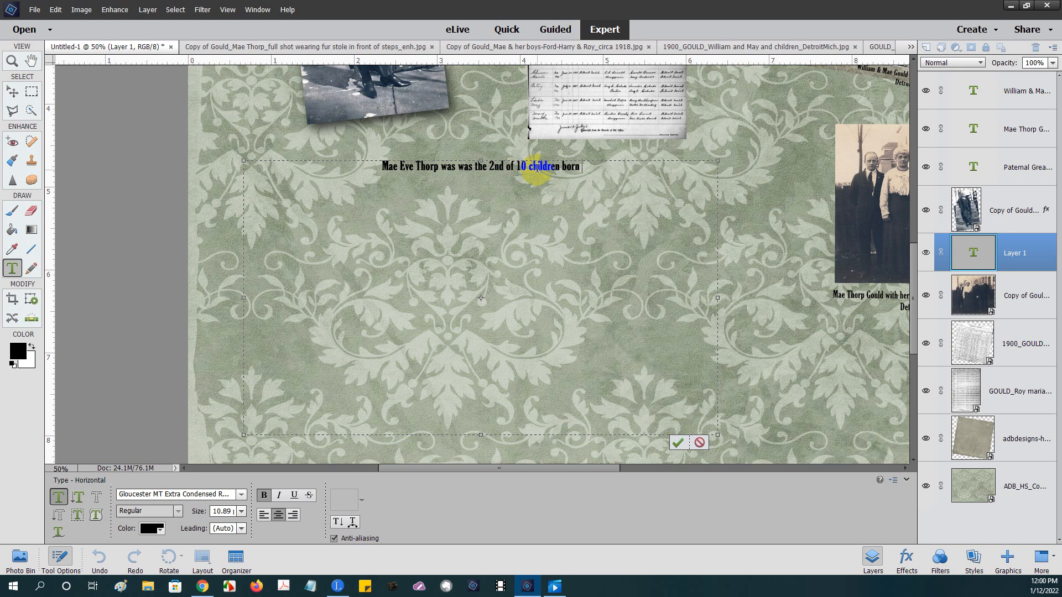
type(" to Horac")
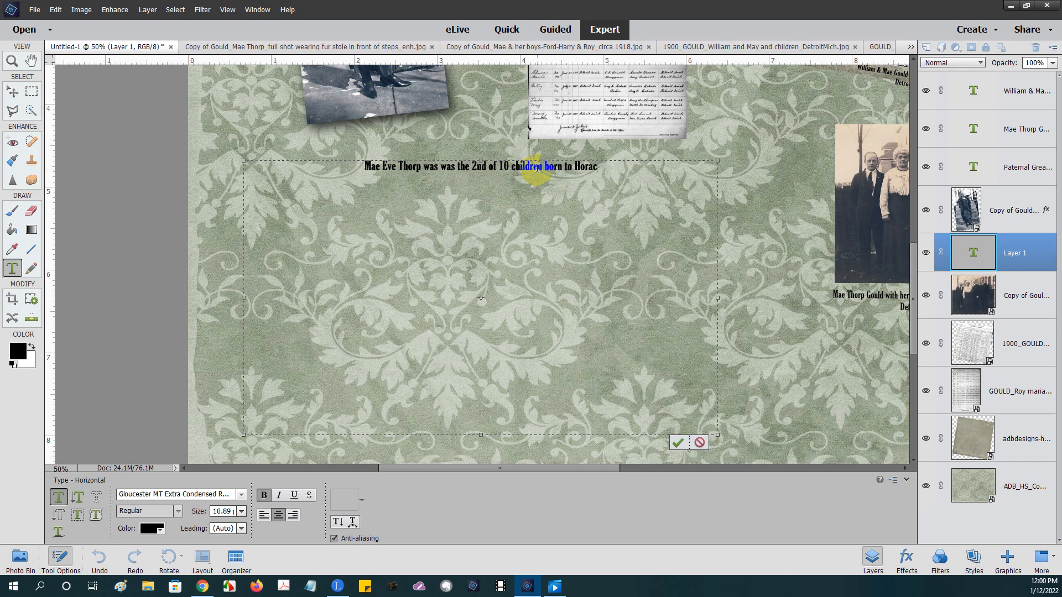
type("e H.")
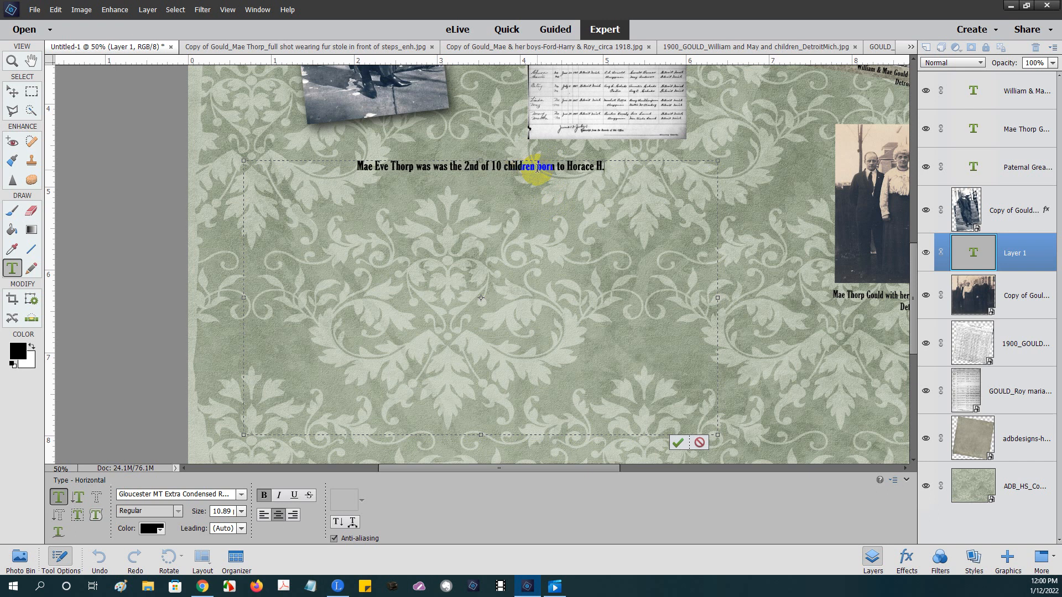
type(" Thorp")
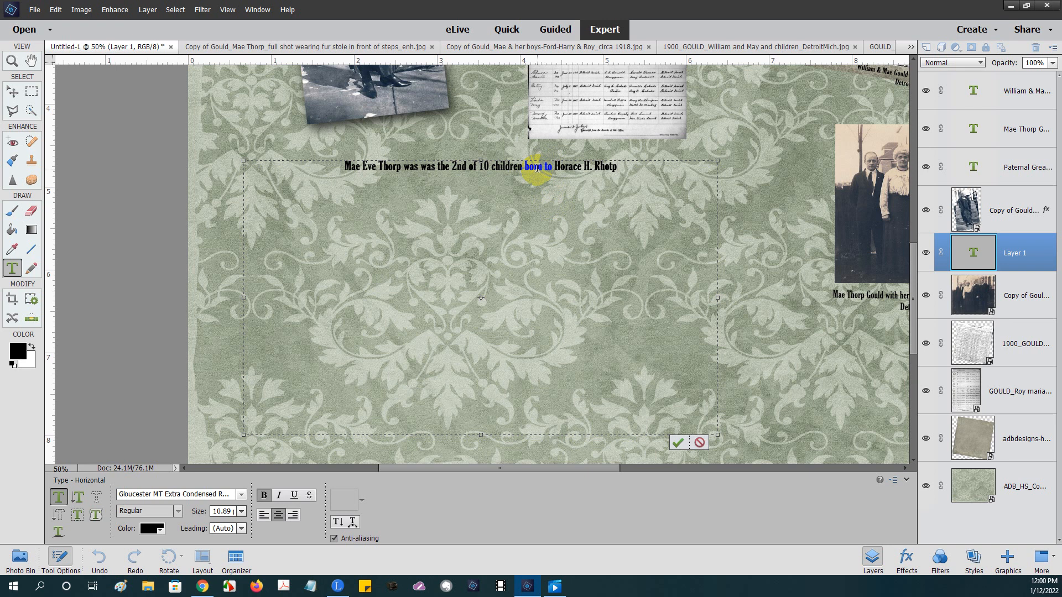
key("BackSpace")
key("BackSpace")
key("BackSpace")
key("BackSpace")
key("BackSpace")
type("Th")
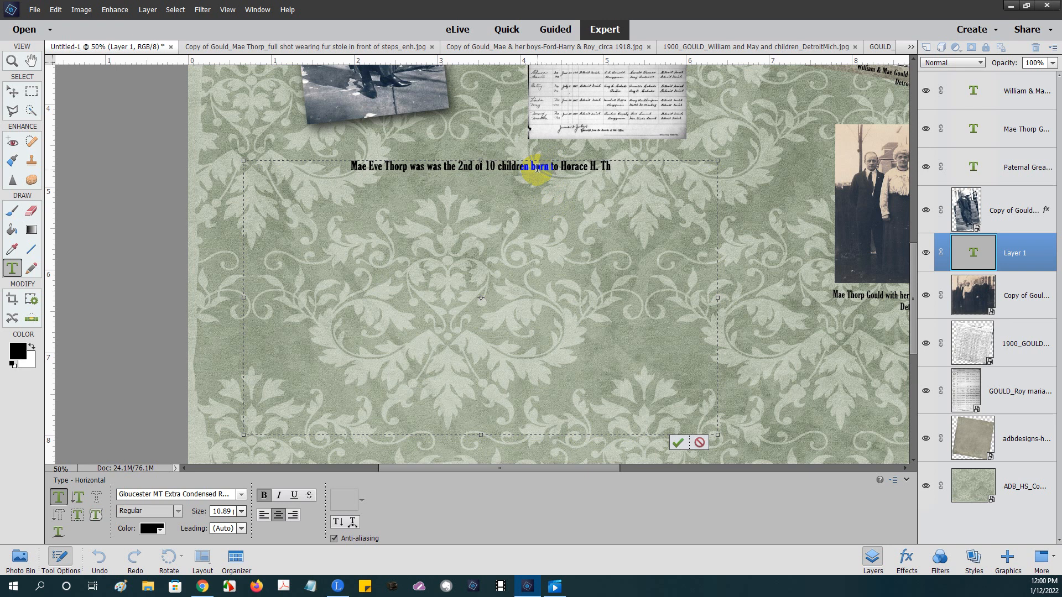
type("r")
key("BackSpace")
type("orp, s")
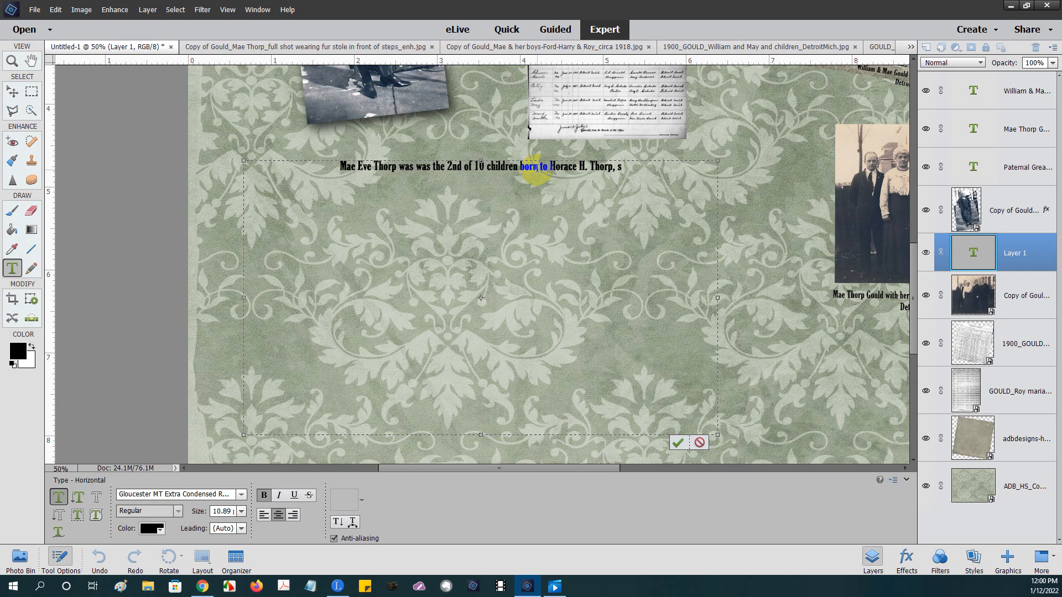
key("BackSpace")
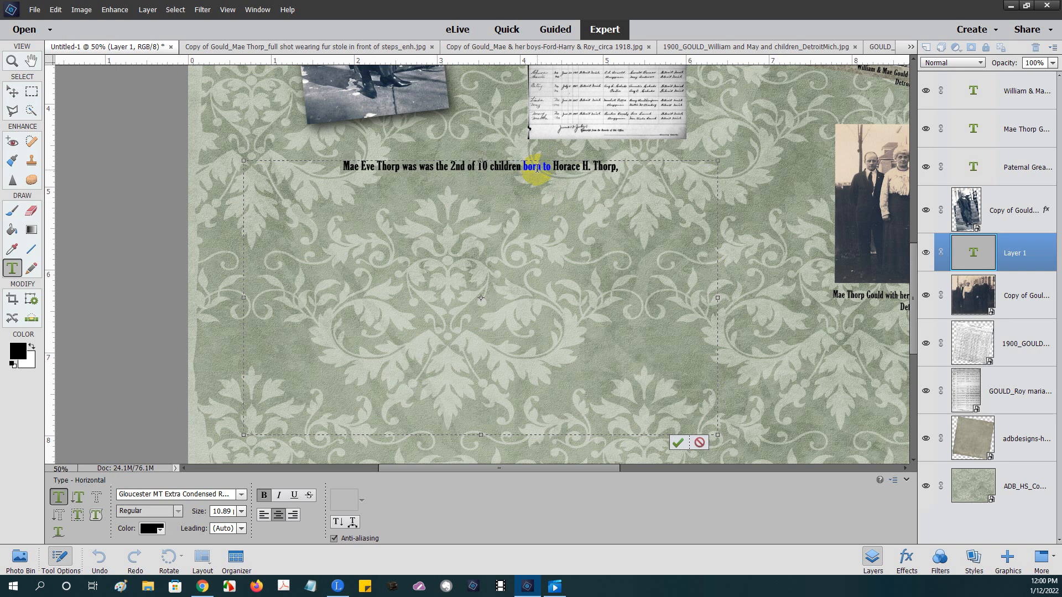
type("Sr. an")
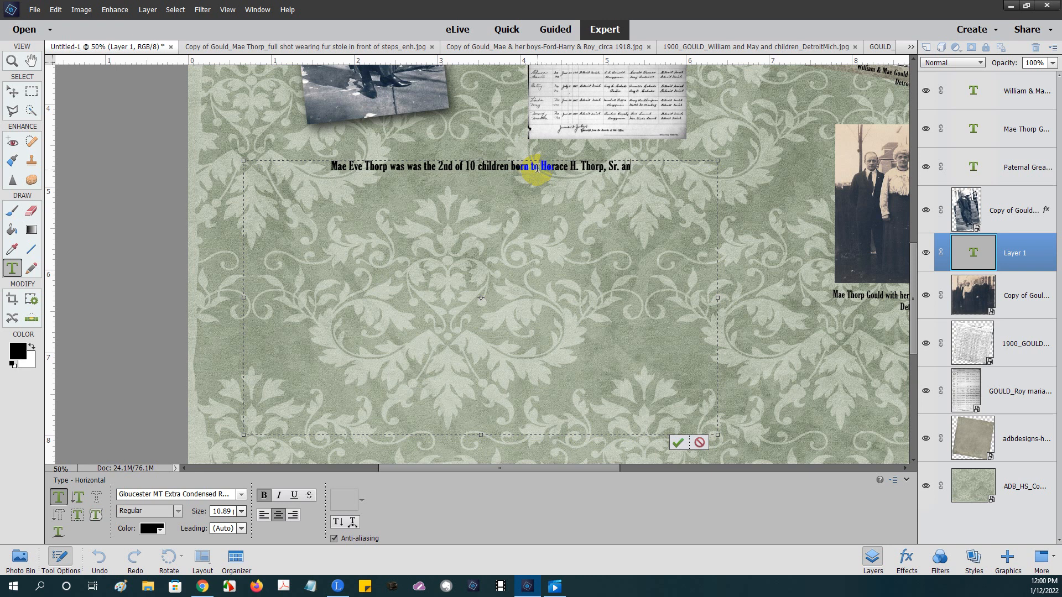
type("d Cath")
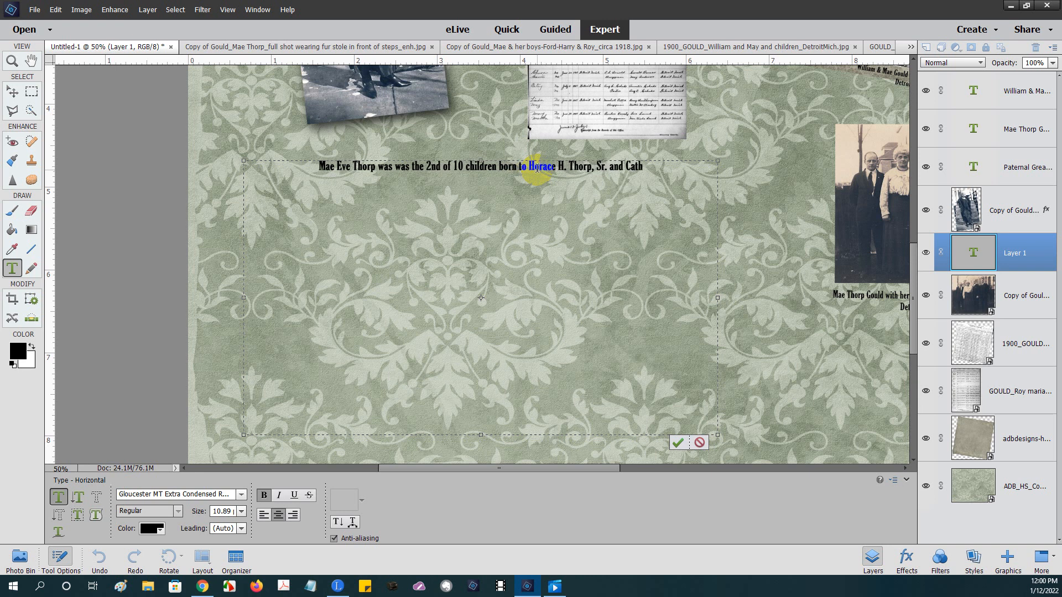
type("erine C")
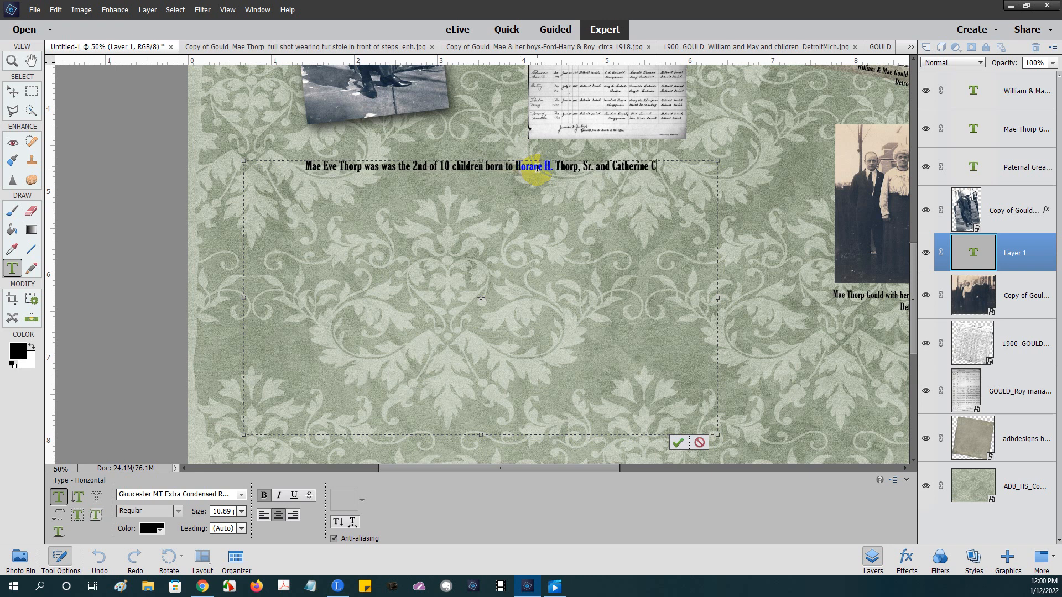
type(". Dorsey")
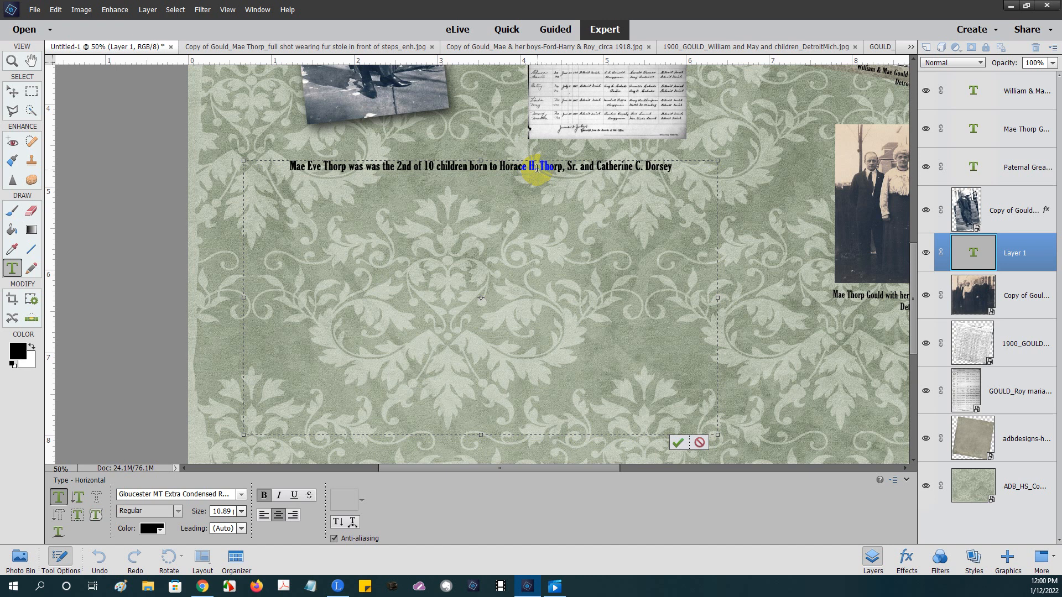
type(".")
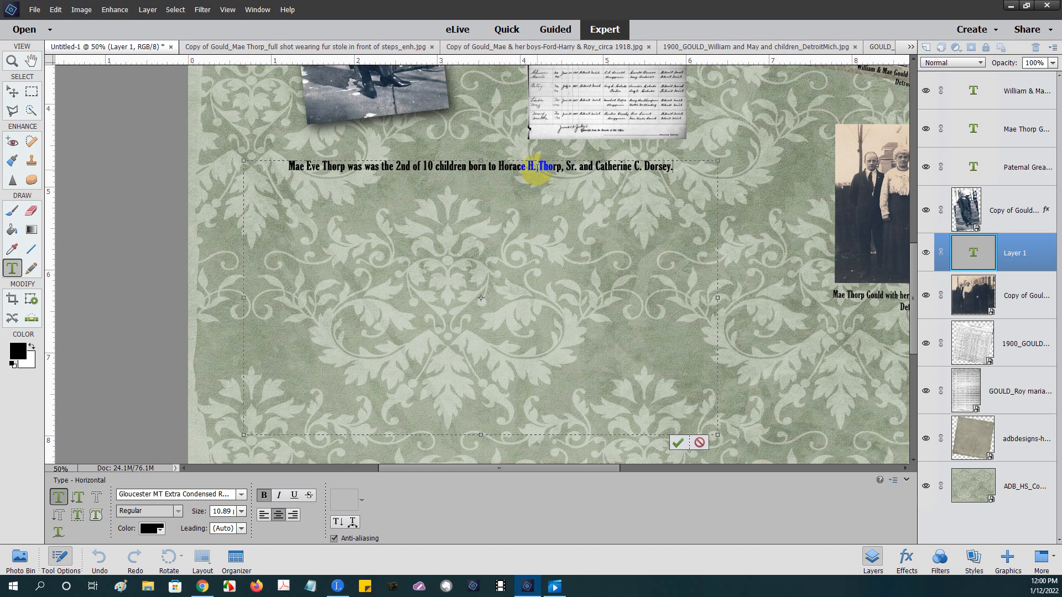
type("  She was born")
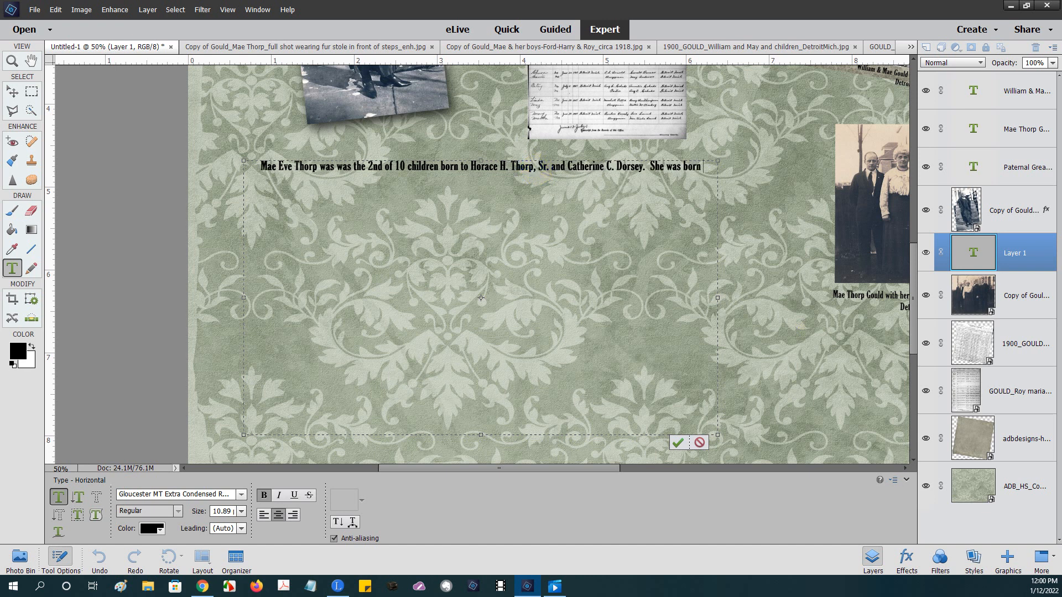
- Continue the sentence with her birth date, 4 Apr 1862
key("alt+Tab")
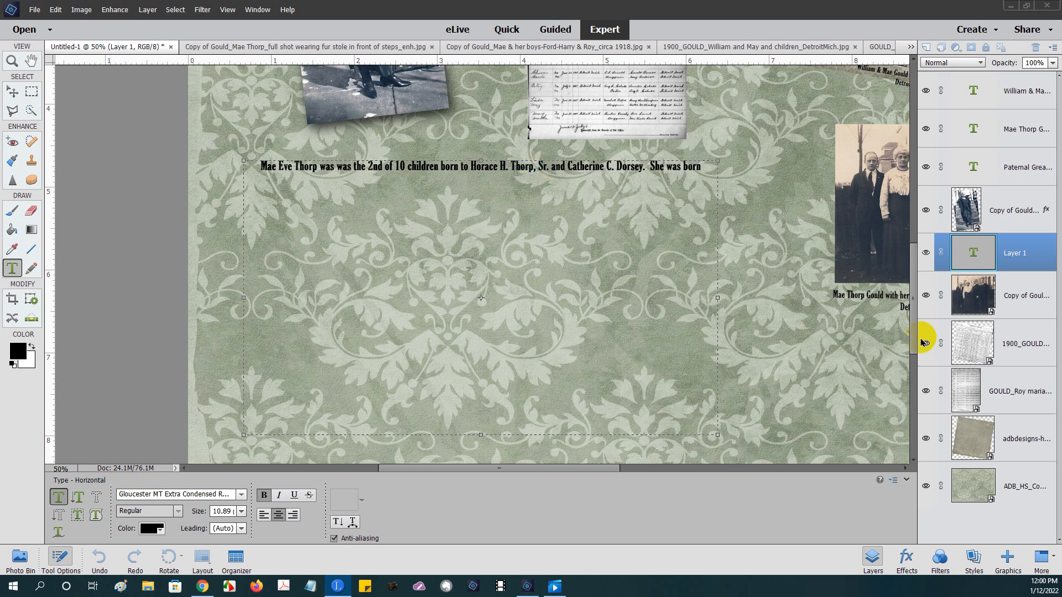
left_click(706, 170)
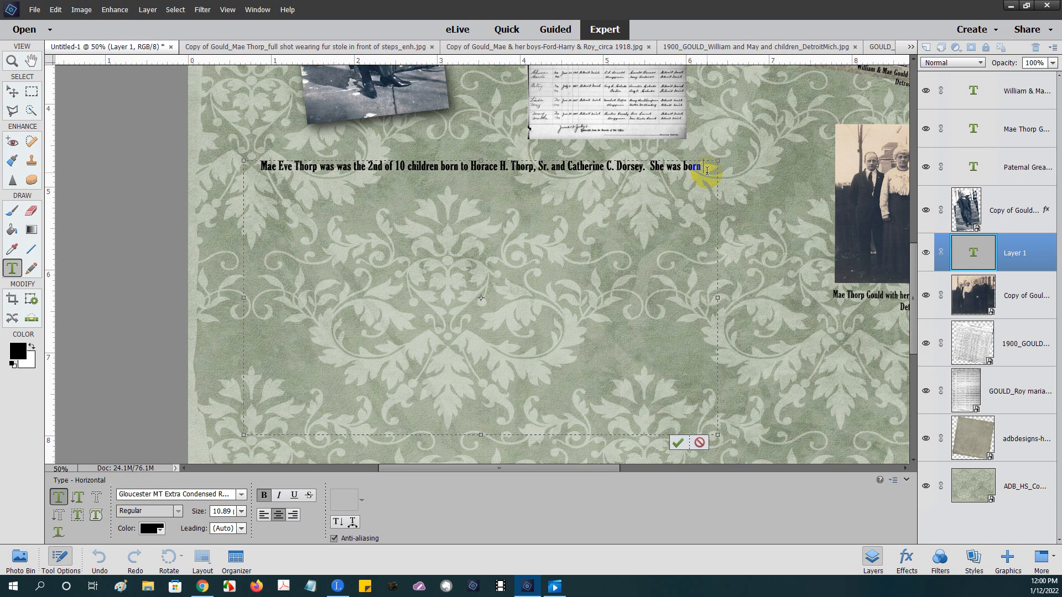
type("4")
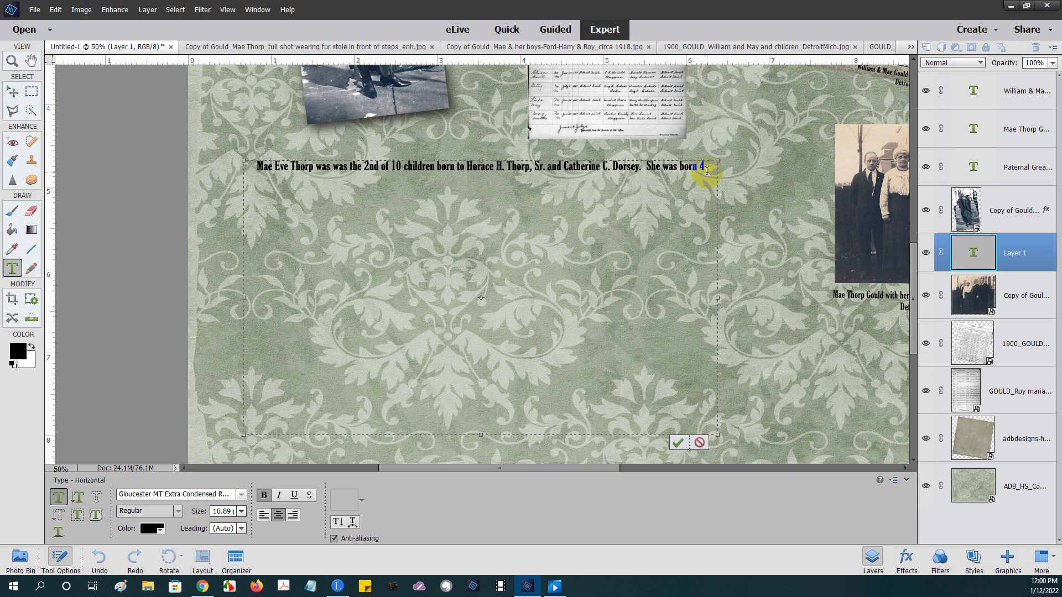
type(" Ap")
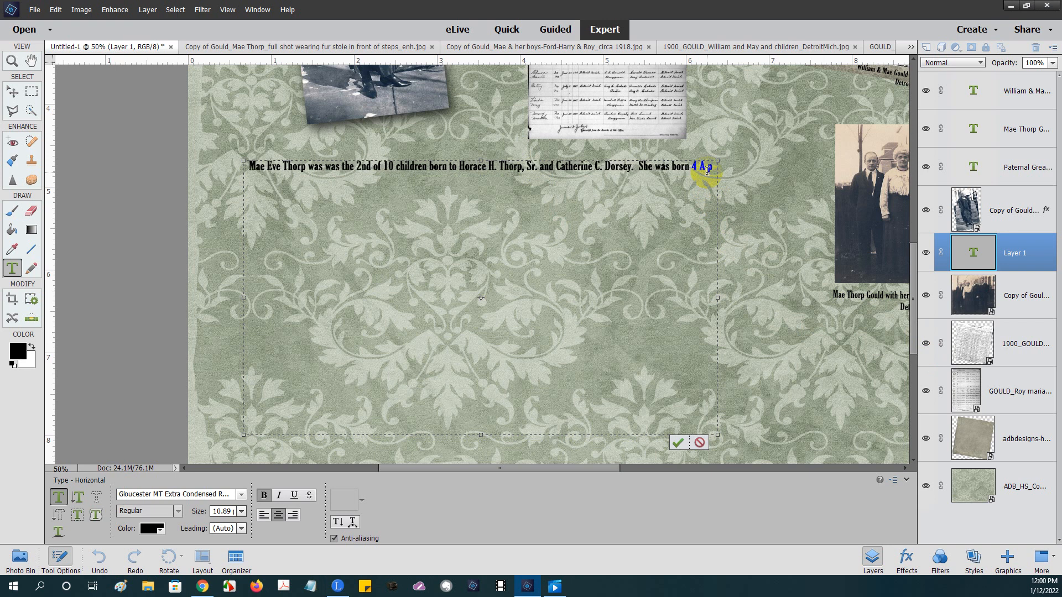
key("BackSpace")
type("pr")
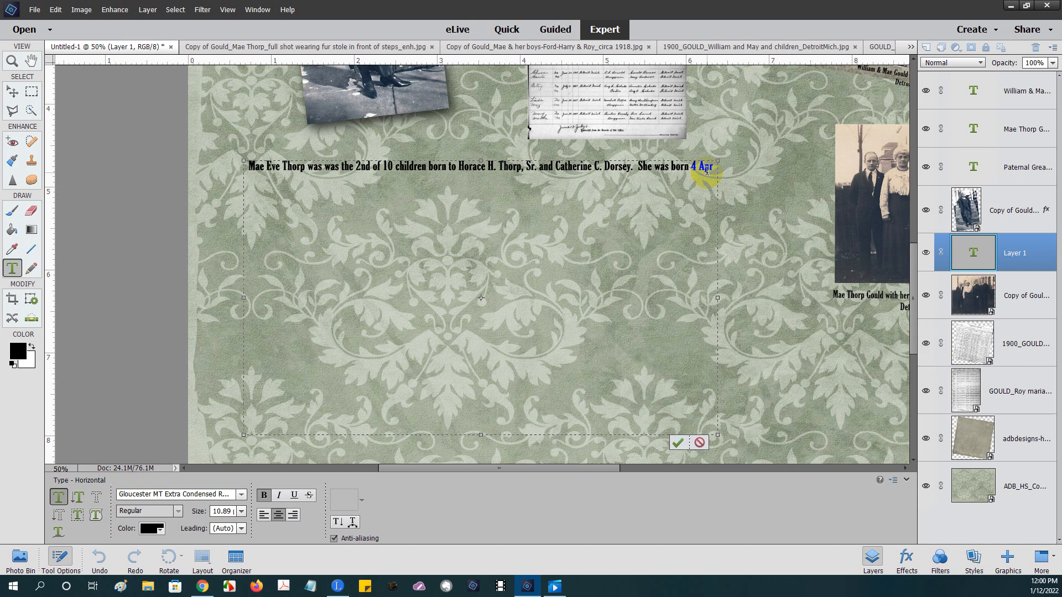
type(" 1862")
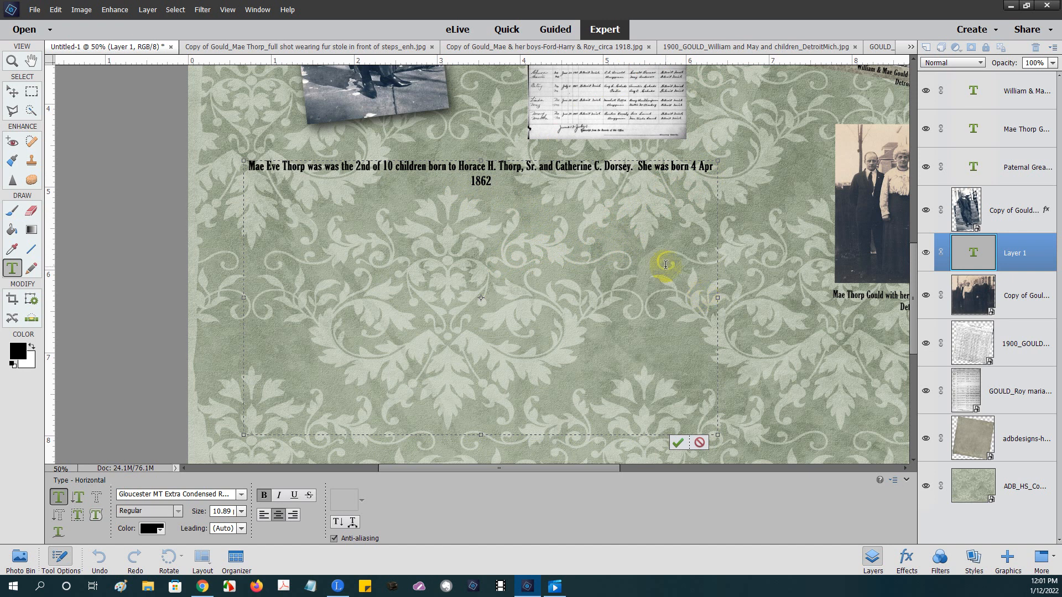
- Replace the stray '8h' with her Oswego, New York birthplace, 12 Oct 1881 Jackson, Illinois marriage, and 6 children
type("8h")
left_click_drag(486, 181, 502, 182)
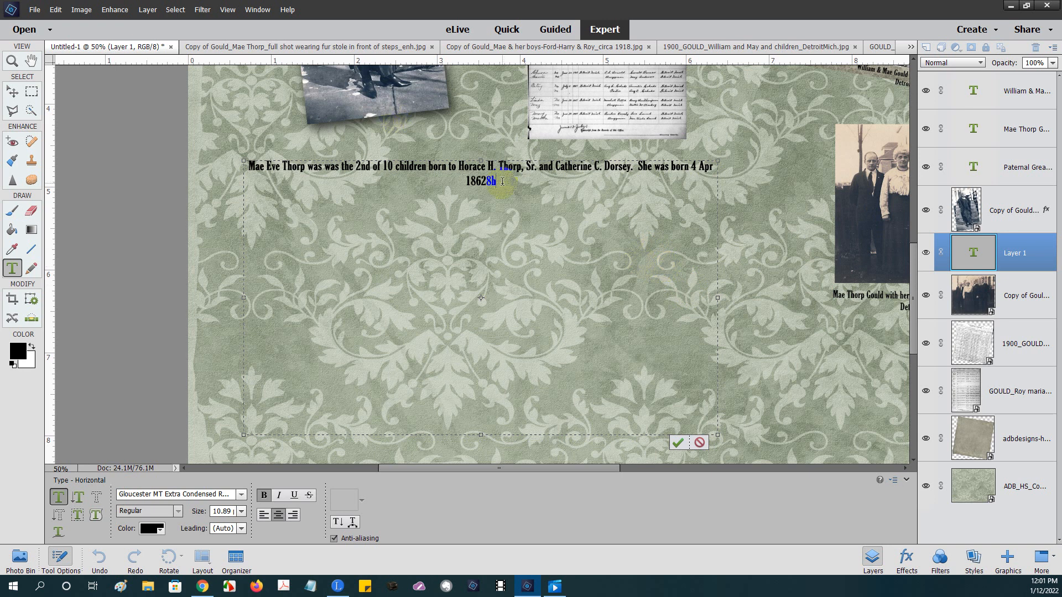
type("in Oswego, N")
type("ew York. She married")
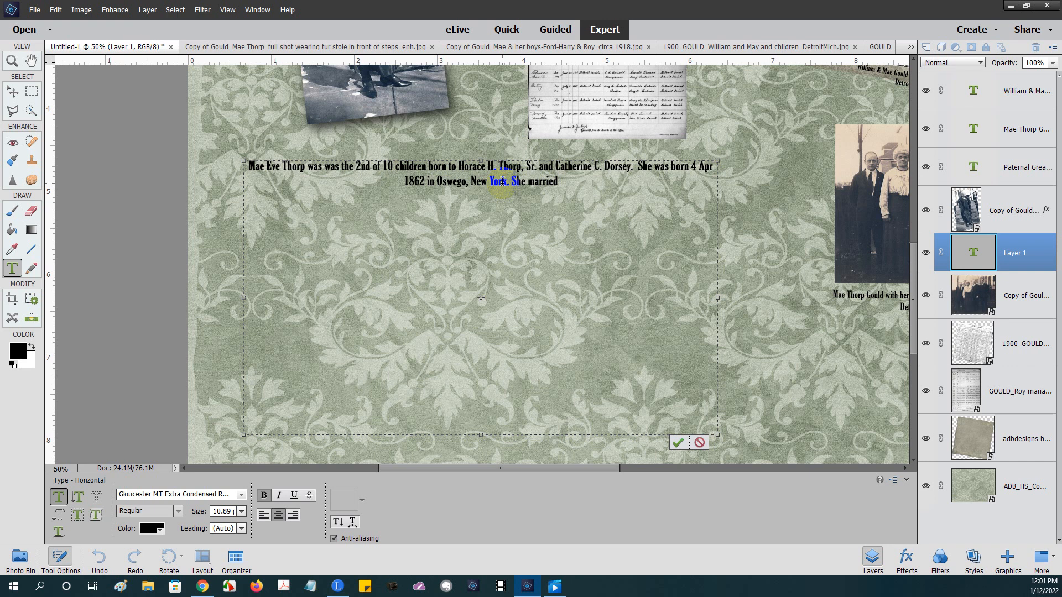
type("William V")
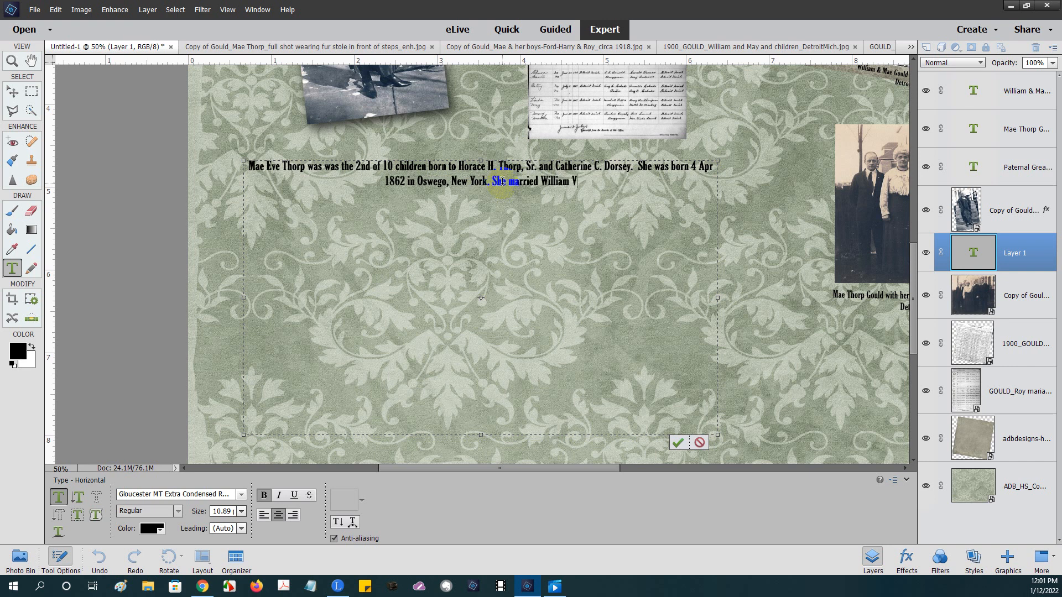
type("ivaldo ")
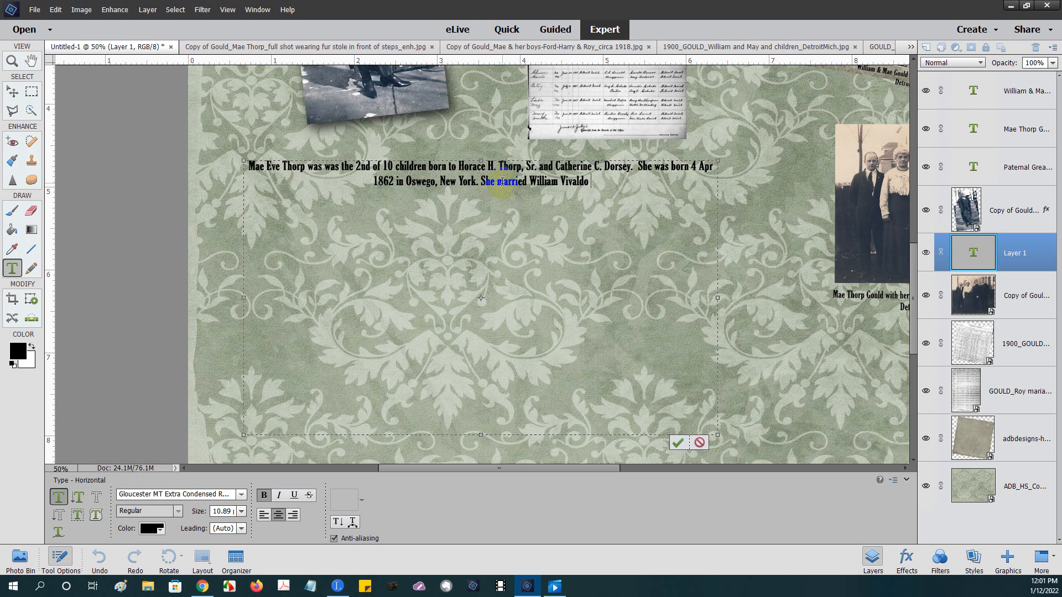
type("Gould on 1")
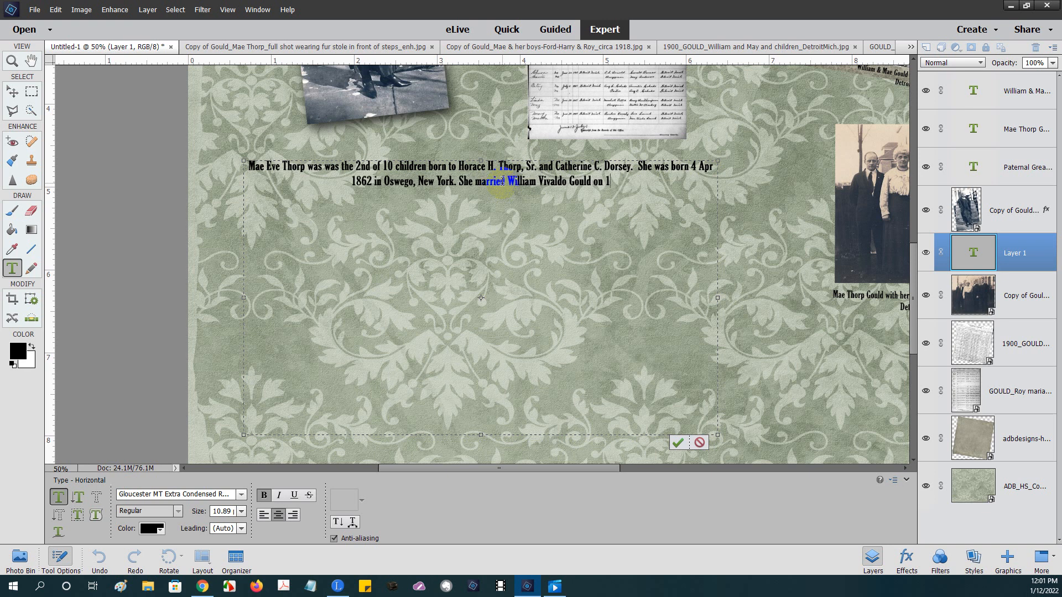
type("2 Oct 1")
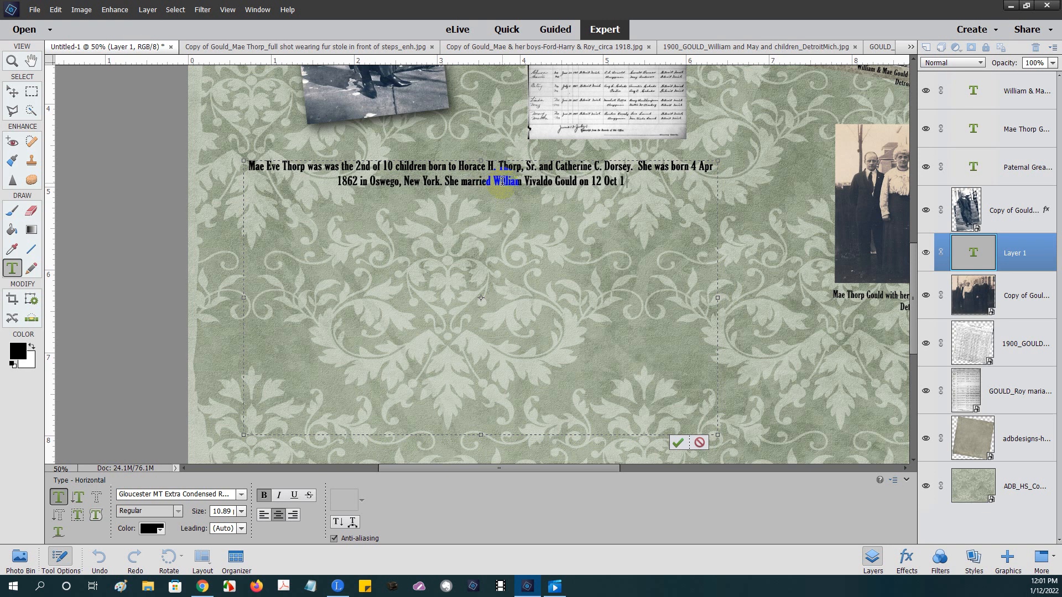
type("881 in Jack")
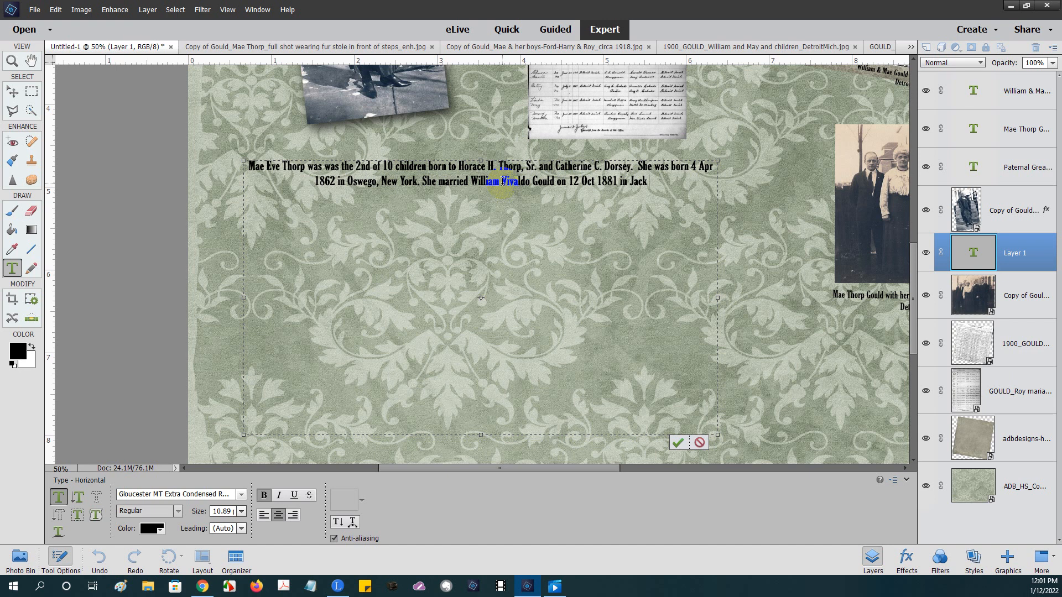
type("son, Illinois")
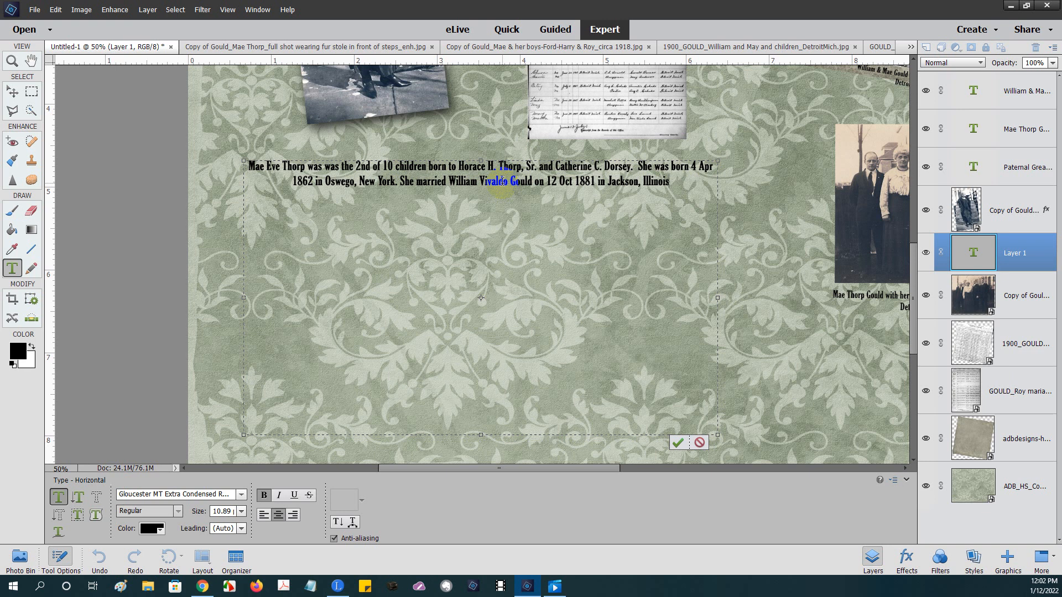
type(". They")
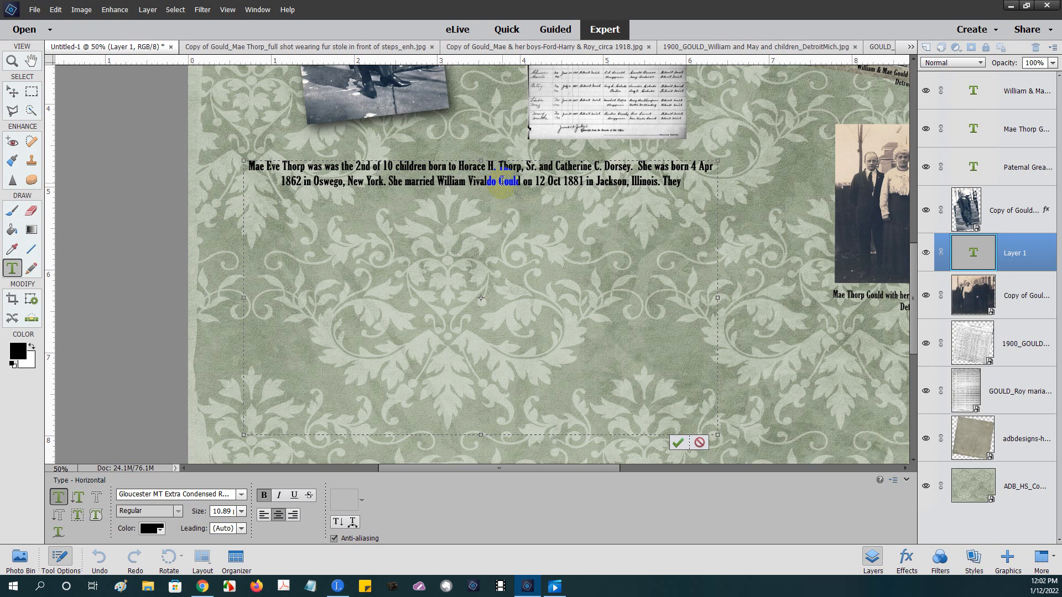
type(" had")
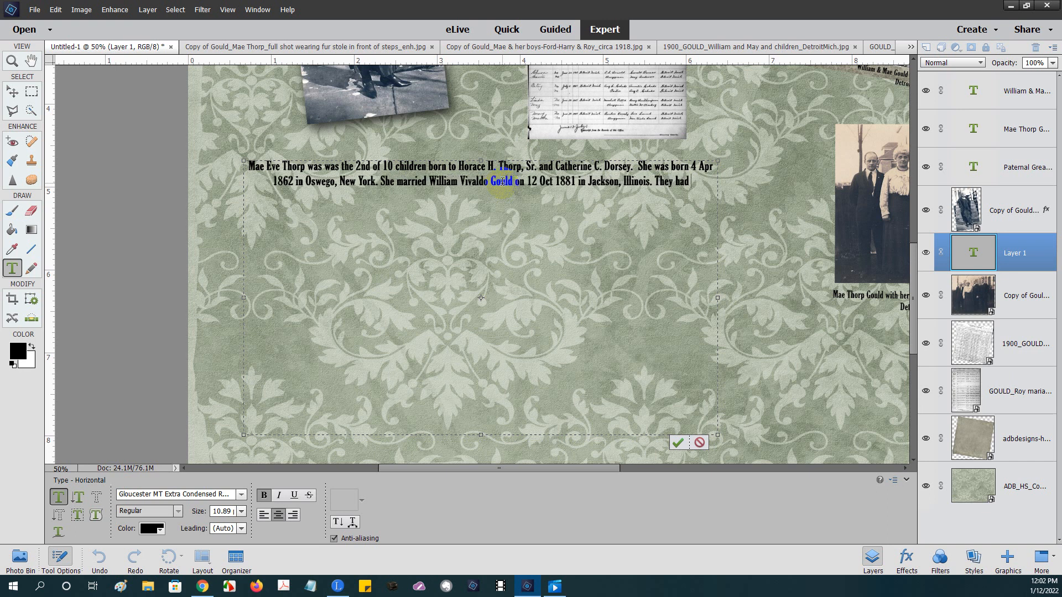
type(" 6 child")
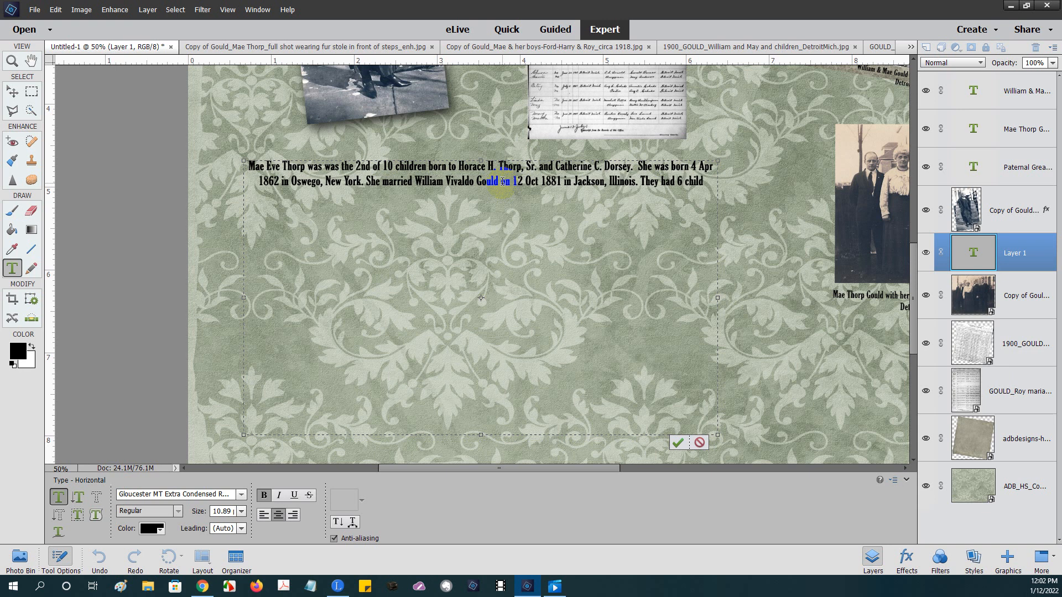
type("ren,")
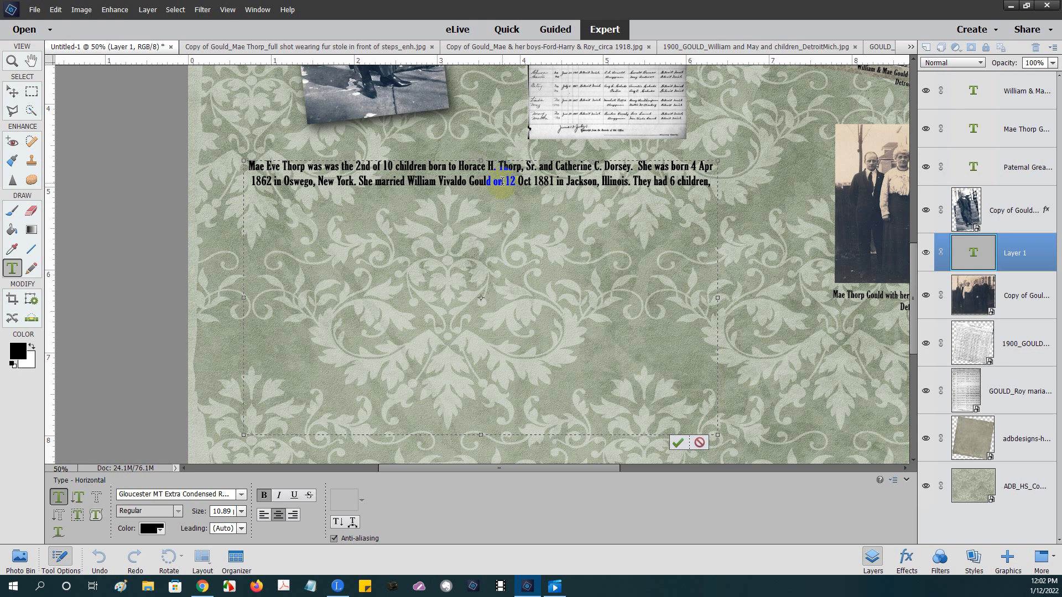
type(" 3")
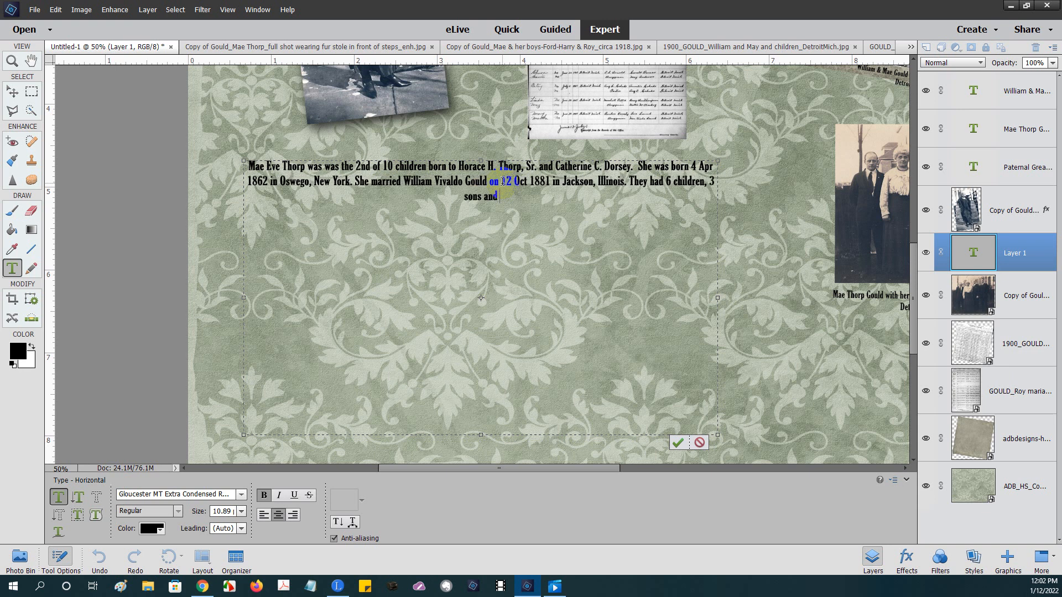
type(" sons and 3 daughters.")
left_click(635, 302)
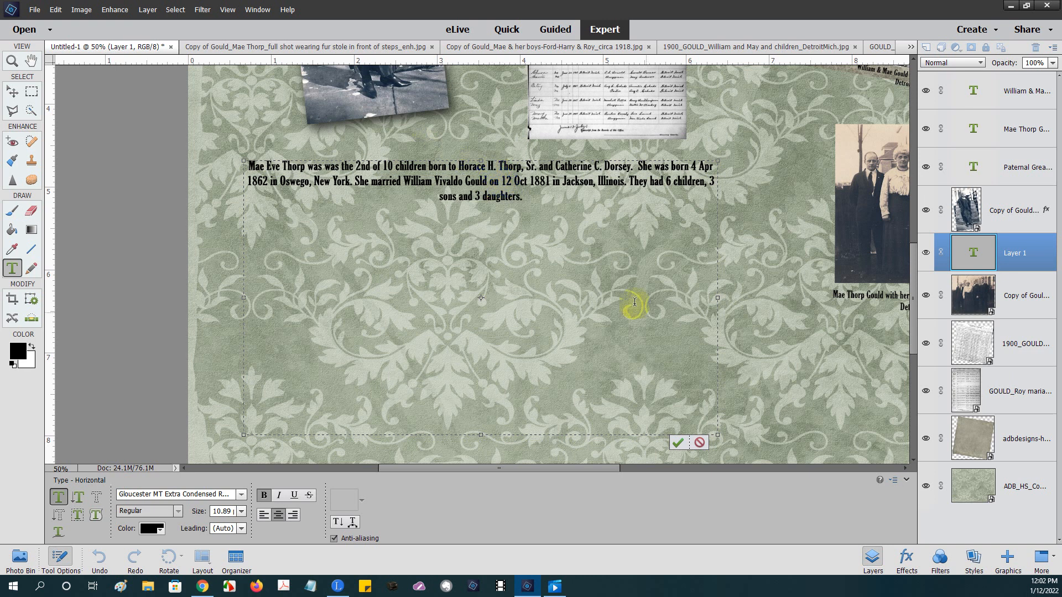
left_click(678, 441)
- Trim the biography text box to fit the paragraph, commit it, and lower it slightly
key("ctrl+minus")
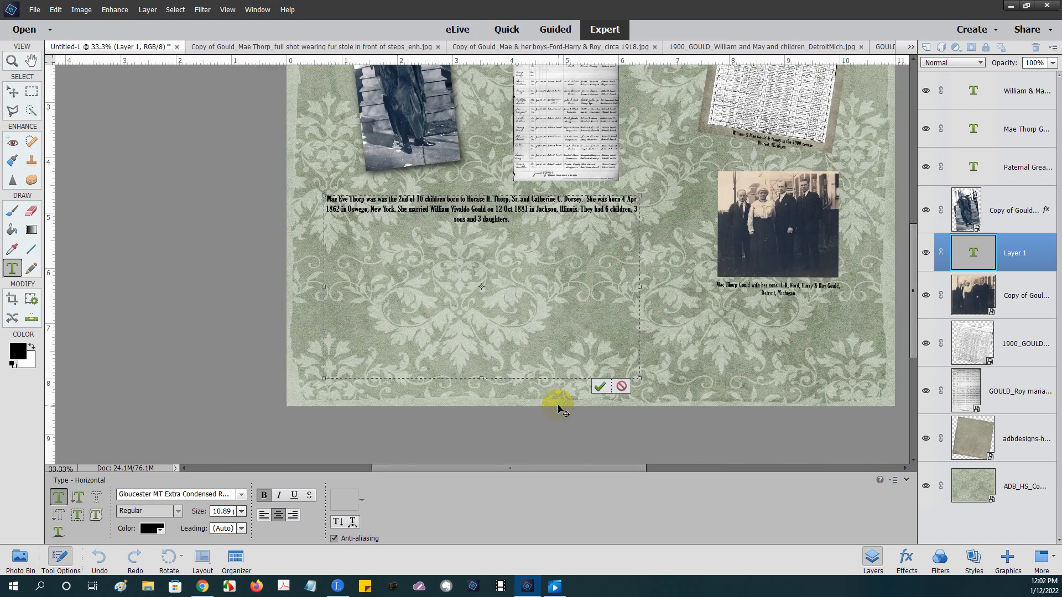
key("ctrl+minus")
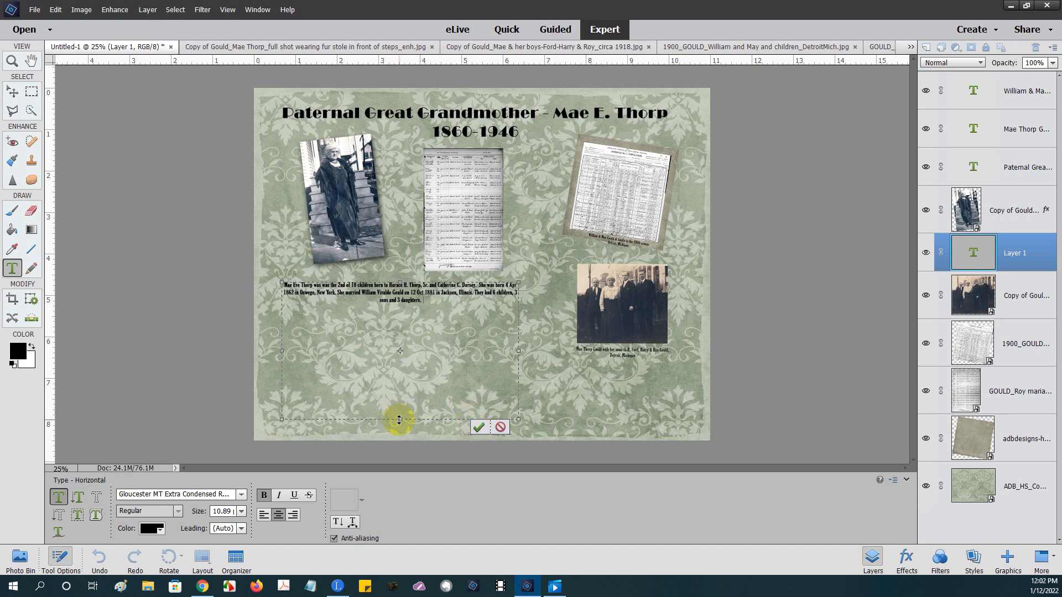
left_click_drag(401, 419, 404, 320)
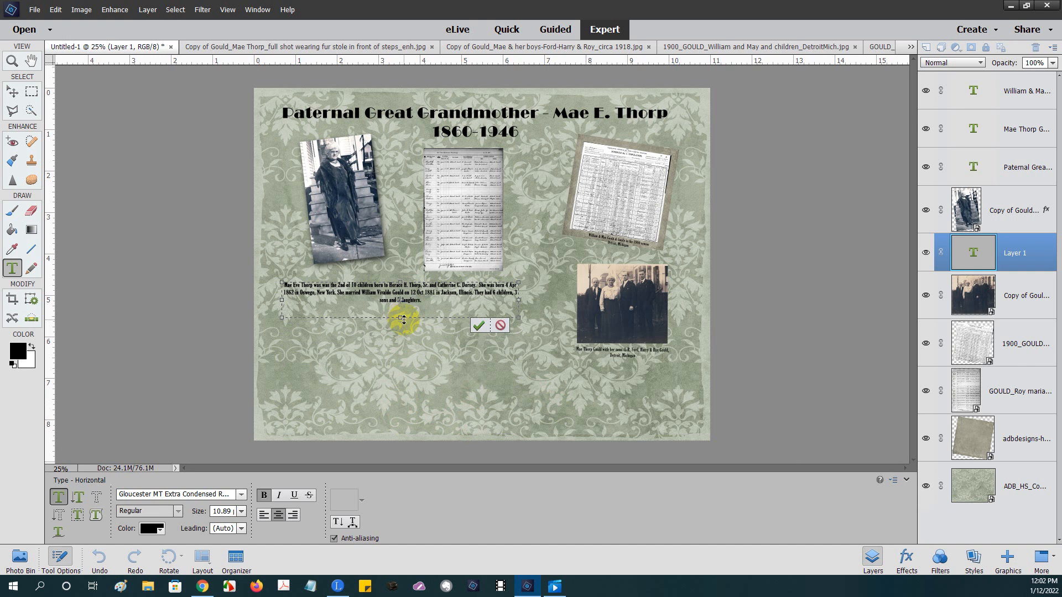
left_click(479, 325)
key("v")
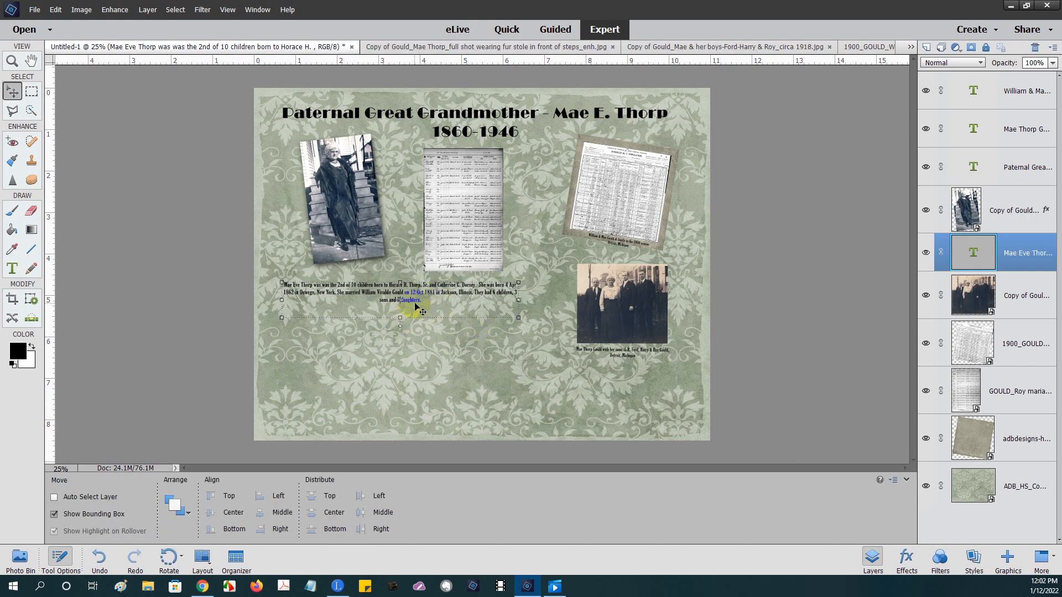
left_click_drag(423, 310, 427, 338)
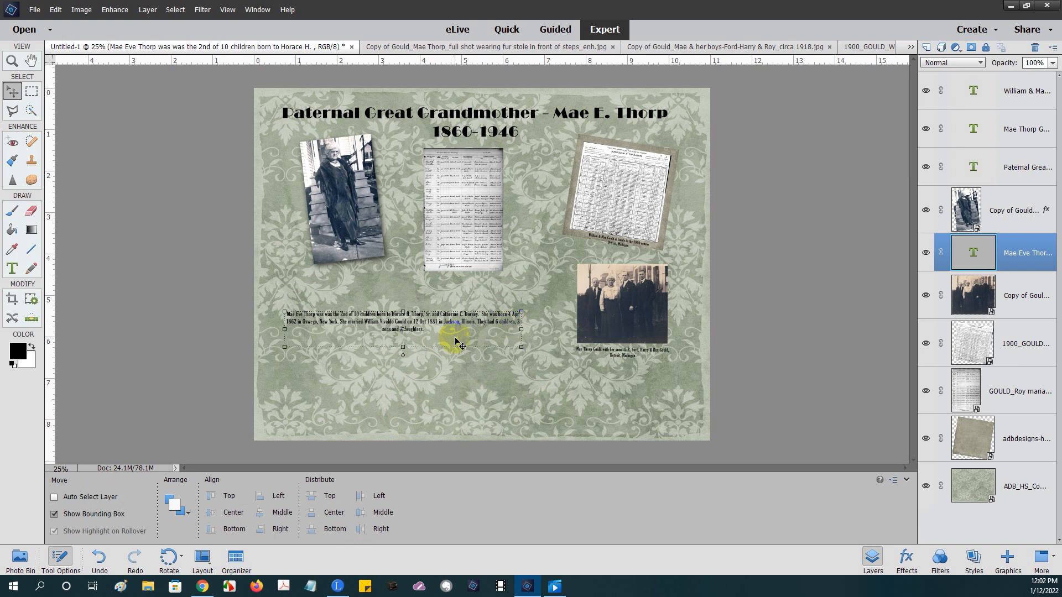
- Select the whole biography paragraph and try the alignment options, settling on centred text
key("t")
triple_click(430, 323)
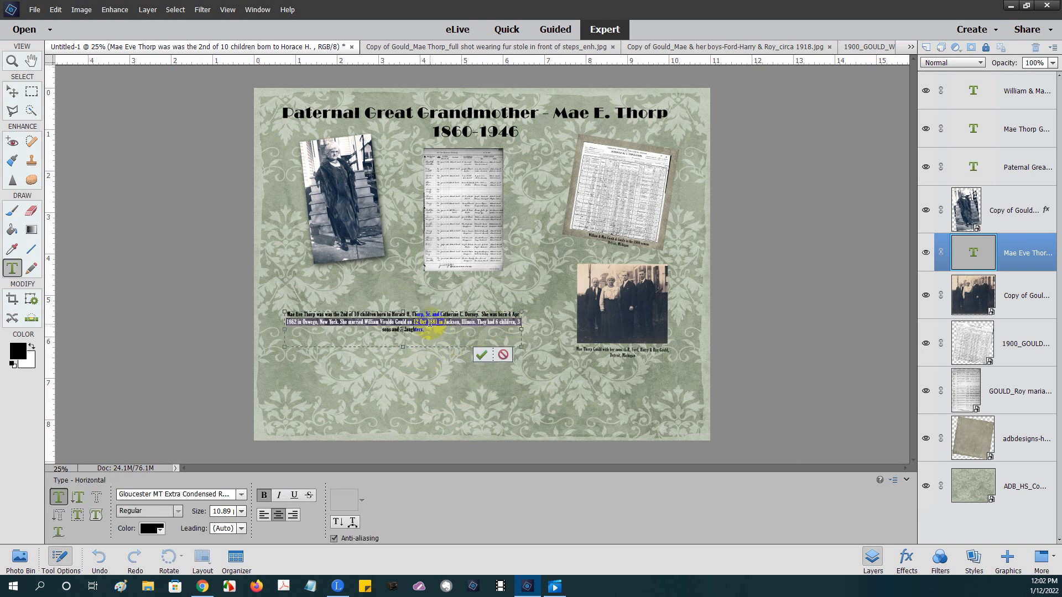
left_click(413, 329)
left_click_drag(427, 329, 291, 316)
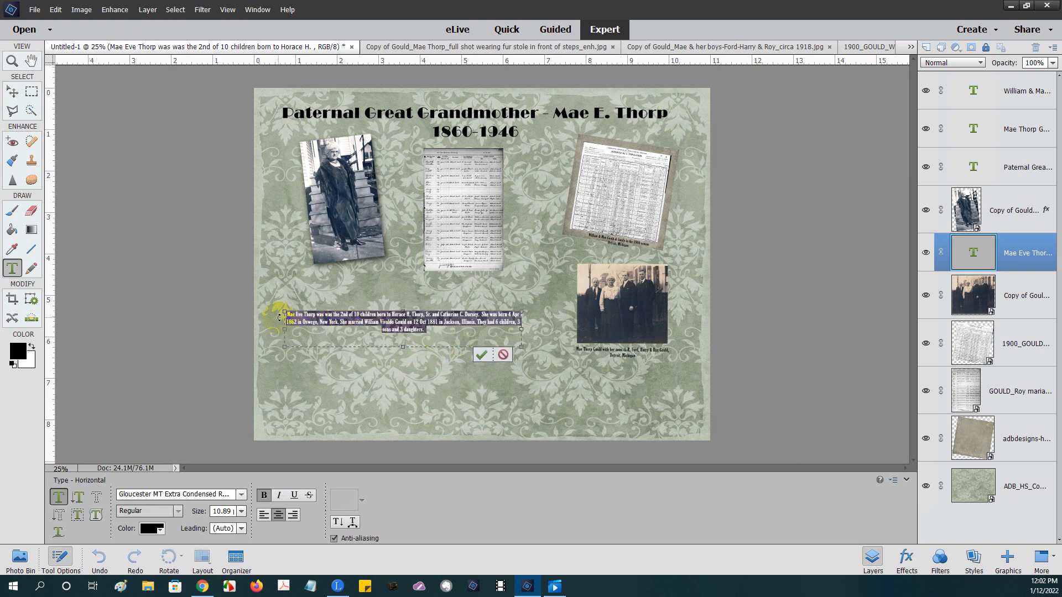
left_click(264, 515)
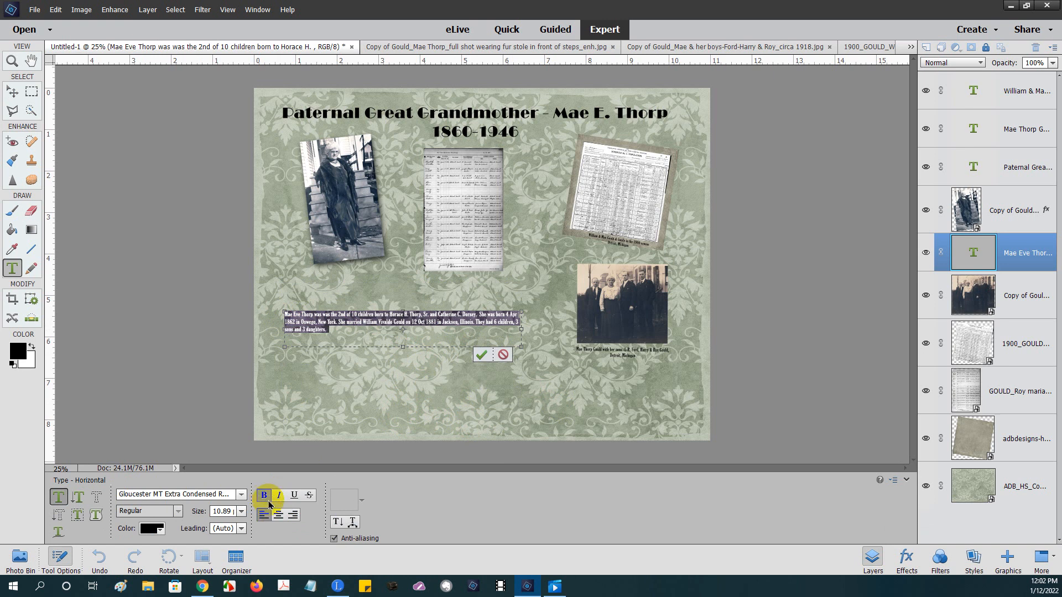
left_click(264, 516)
left_click(293, 515)
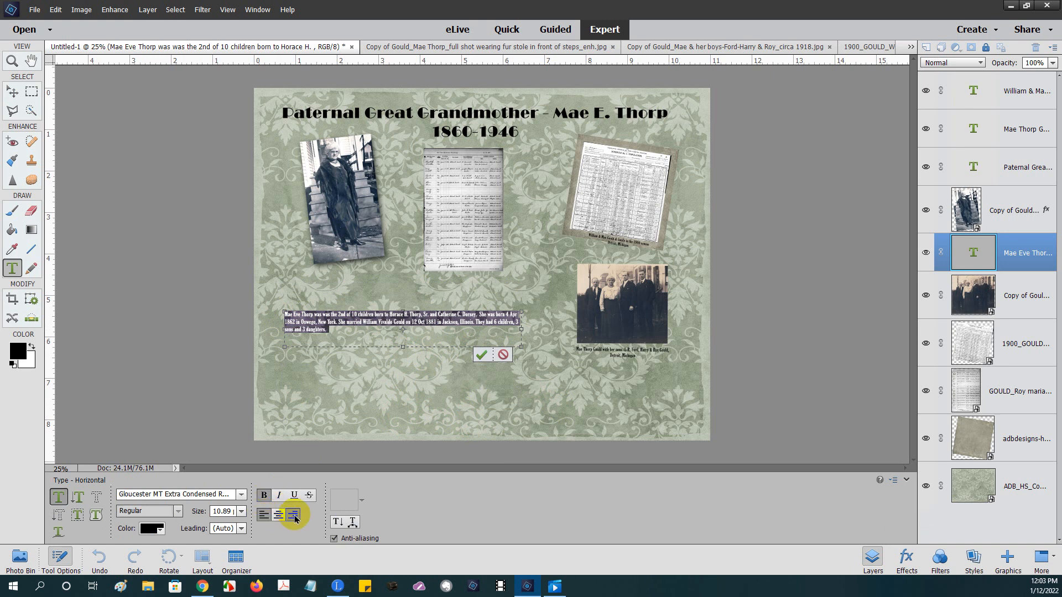
left_click(278, 516)
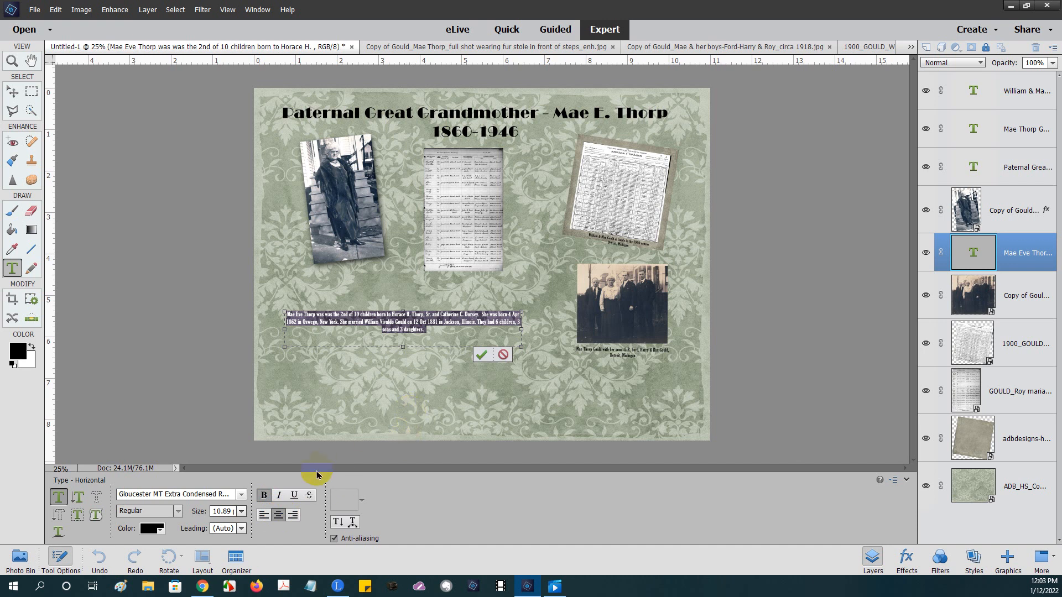
left_click(264, 515)
- Set the biography text to 14 pt and commit the edit
left_click(242, 511)
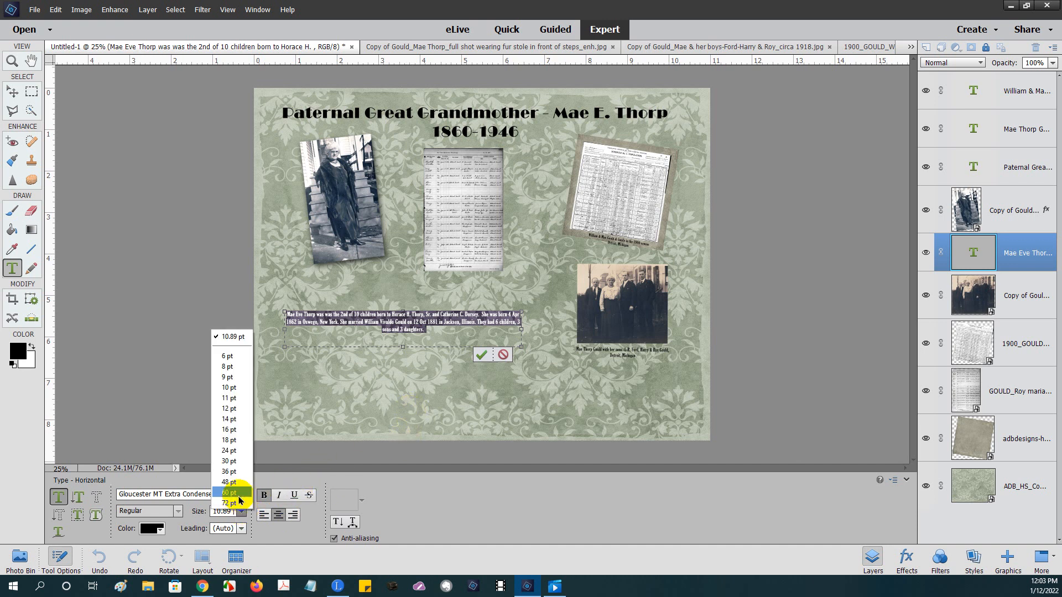
left_click(228, 419)
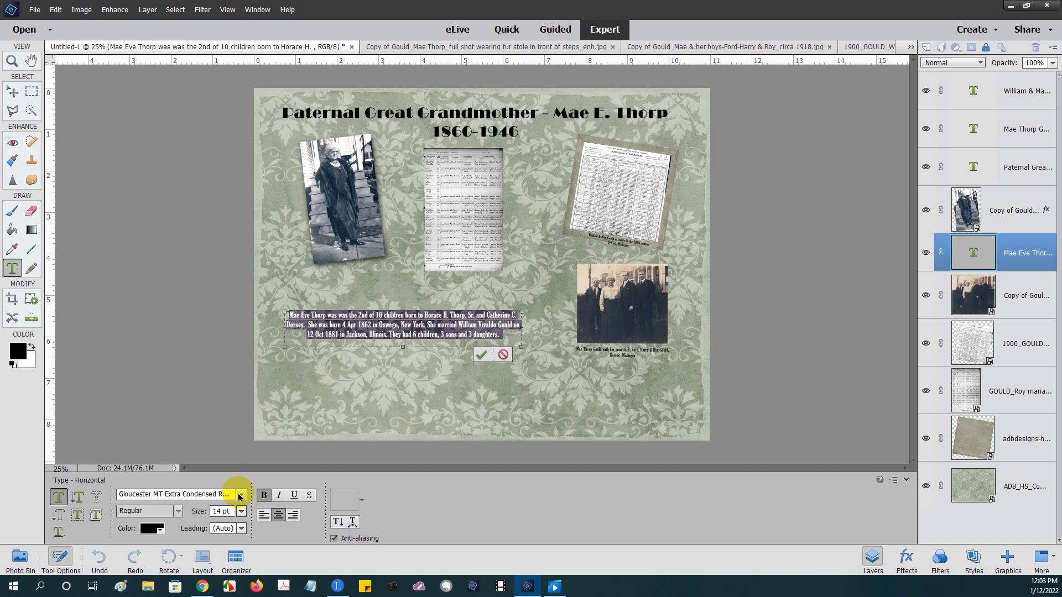
left_click(240, 495)
left_click(239, 493)
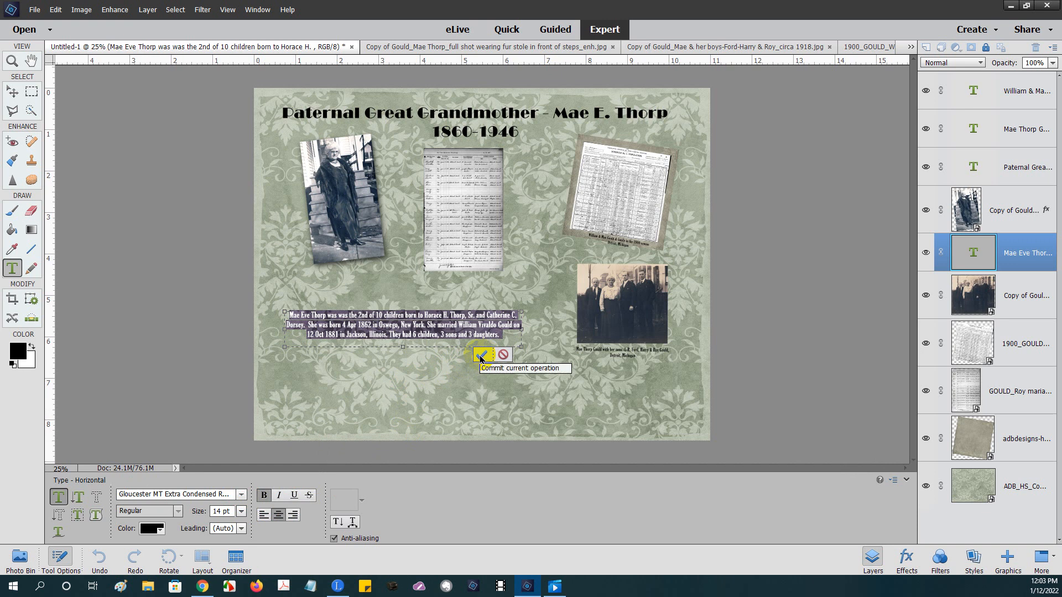
left_click(480, 355)
key("v")
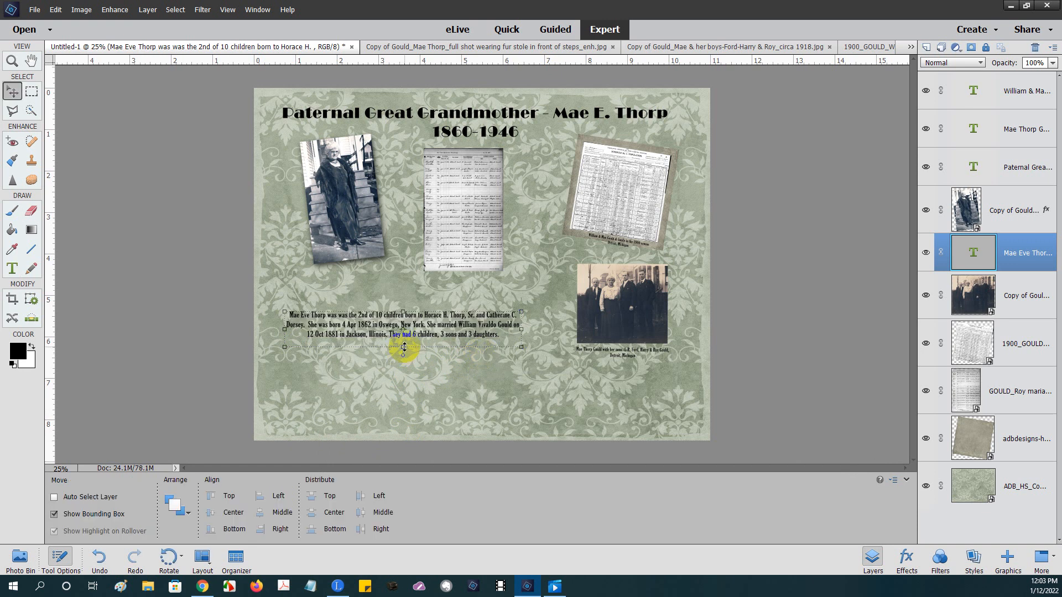
- Stretch the biography text block to 103.17% height and commit the change
mouse_move(404, 347)
left_mouse_down()
mouse_move(403, 363)
mouse_move(401, 349)
left_mouse_up()
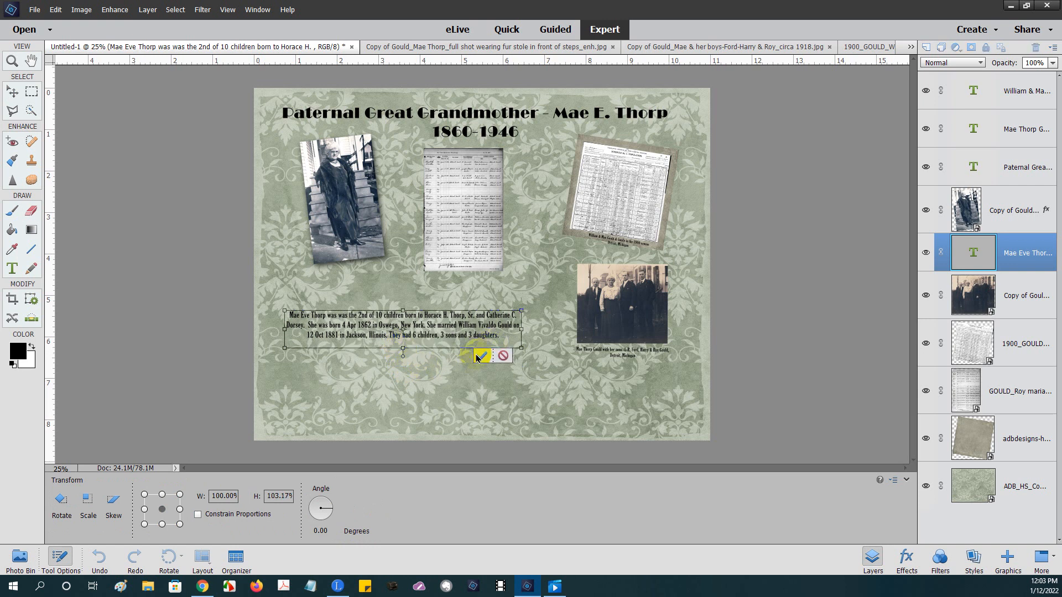
left_click(480, 356)
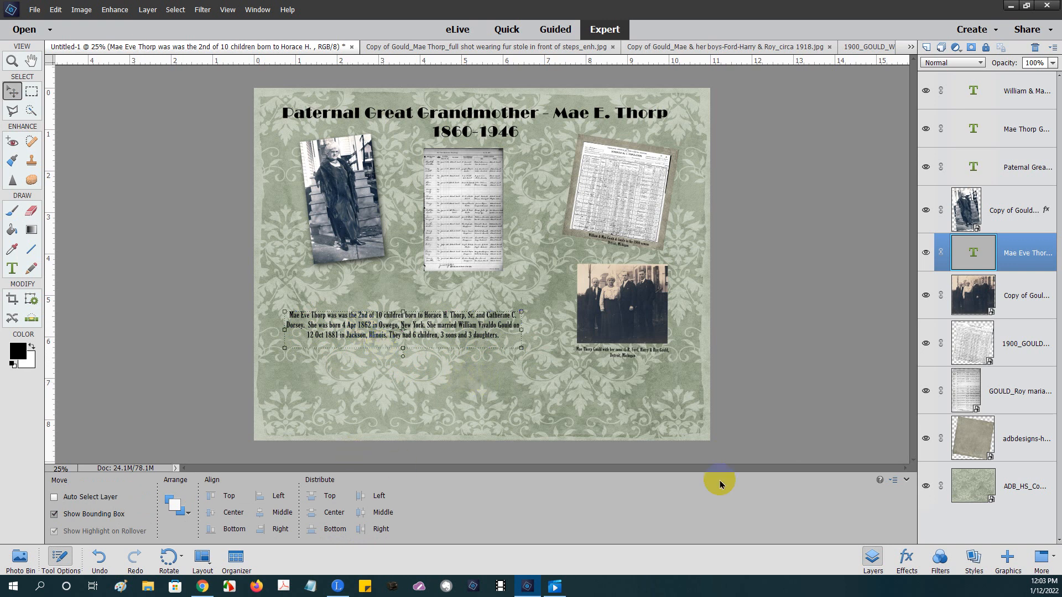
left_click(149, 587)
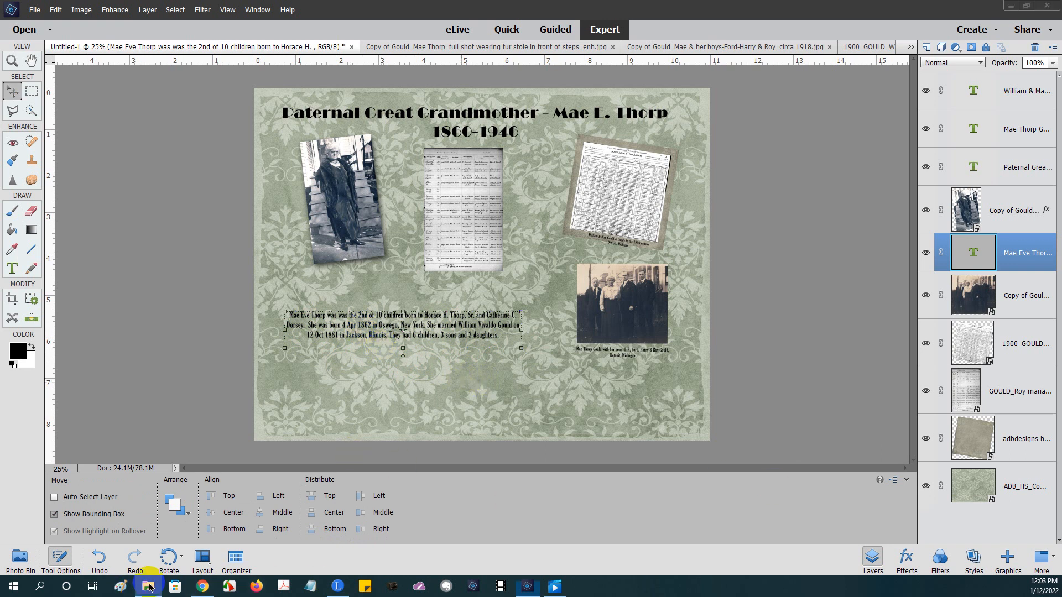
- In File Explorer, browse to Documents > SCRAPBOOKING > Tags & text boxes
left_click(240, 210)
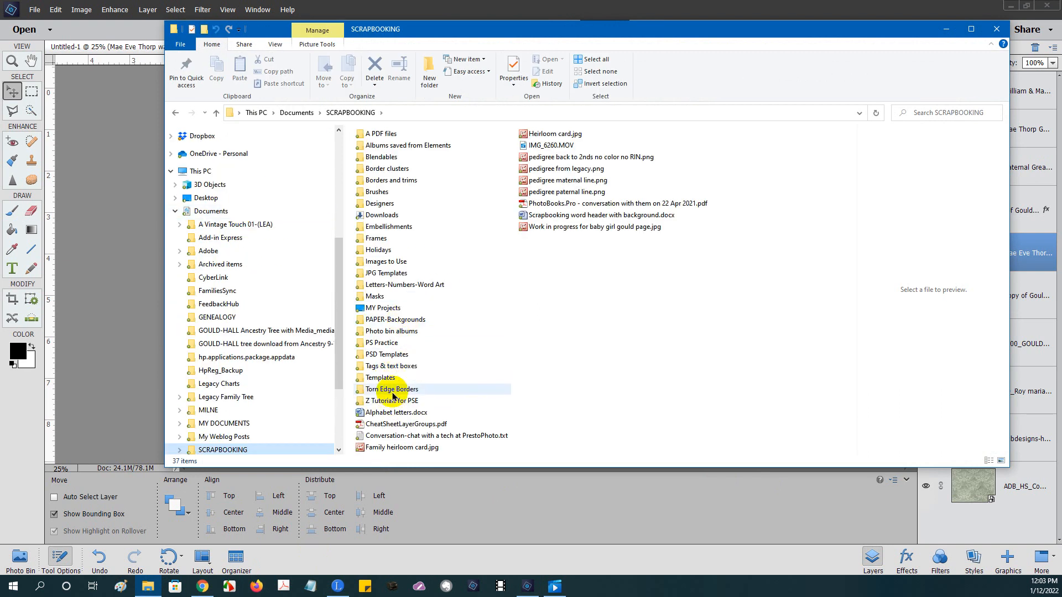
double_click(388, 367)
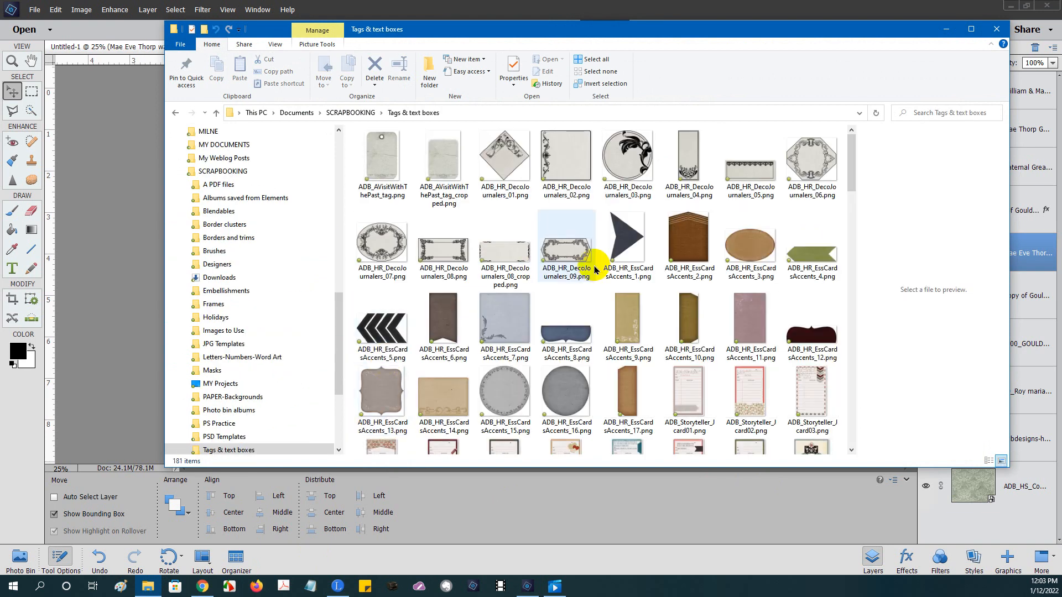
scroll(642, 326, "down", 3)
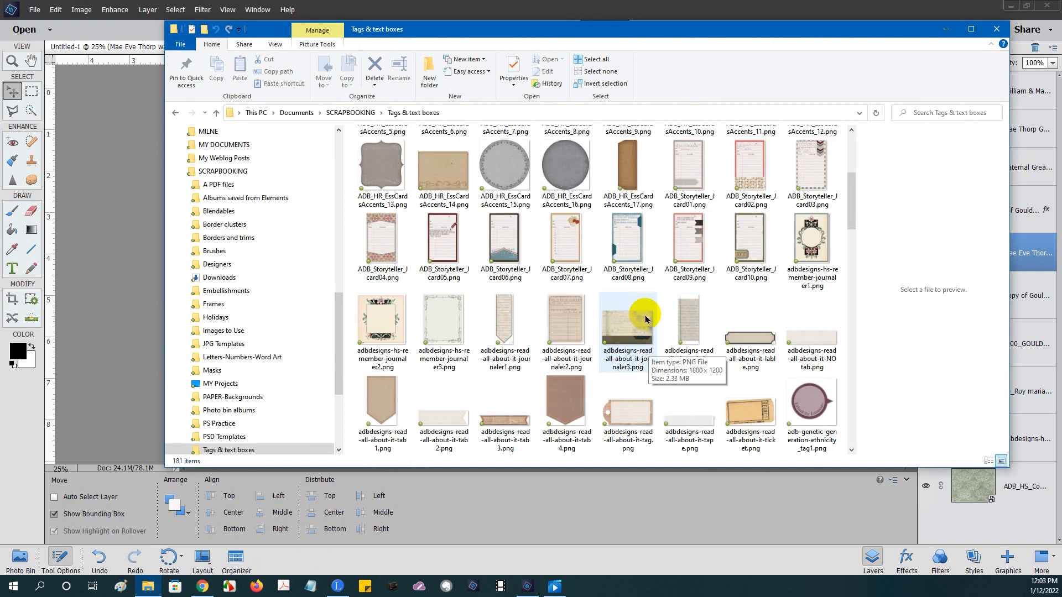
scroll(664, 330, "down", 3)
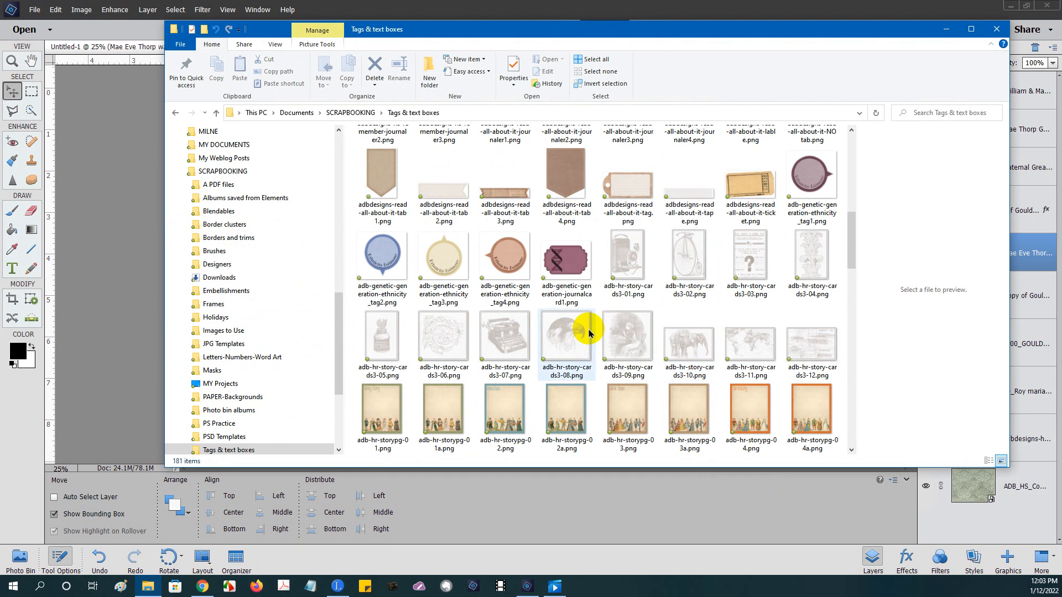
scroll(534, 282, "up", 6)
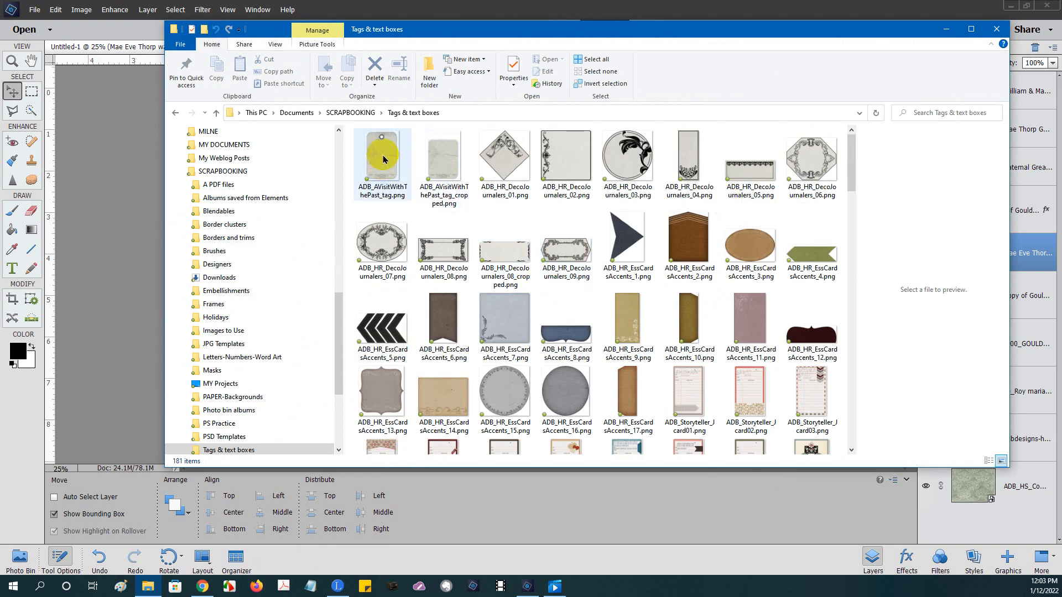
- Drag ADB_AVisitWithThePast_tag_cropped.png from Explorer into the Elements Photo Bin
left_click_drag(440, 32, 466, 26)
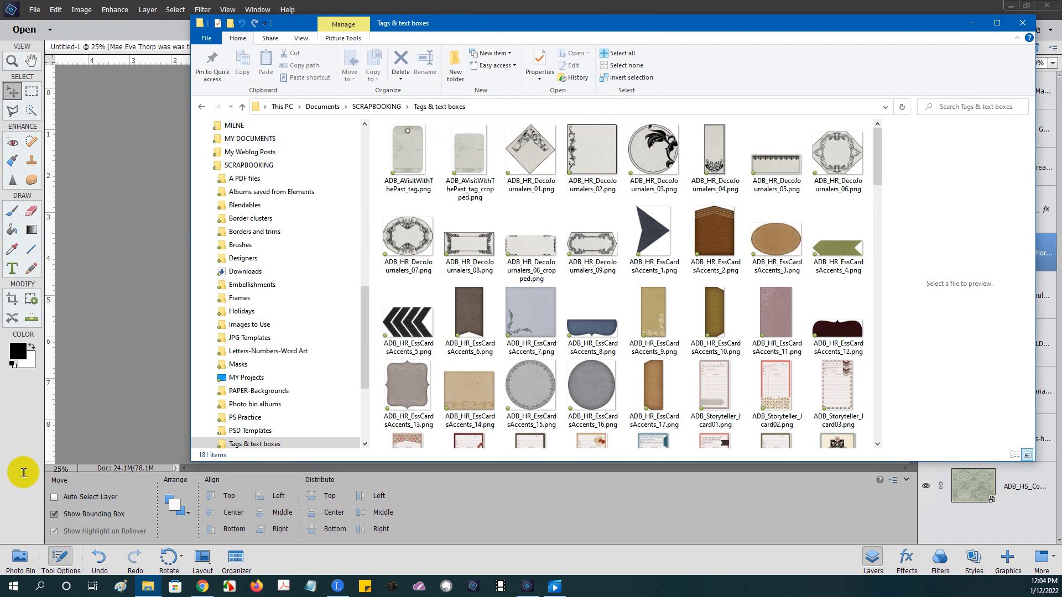
left_click(16, 558)
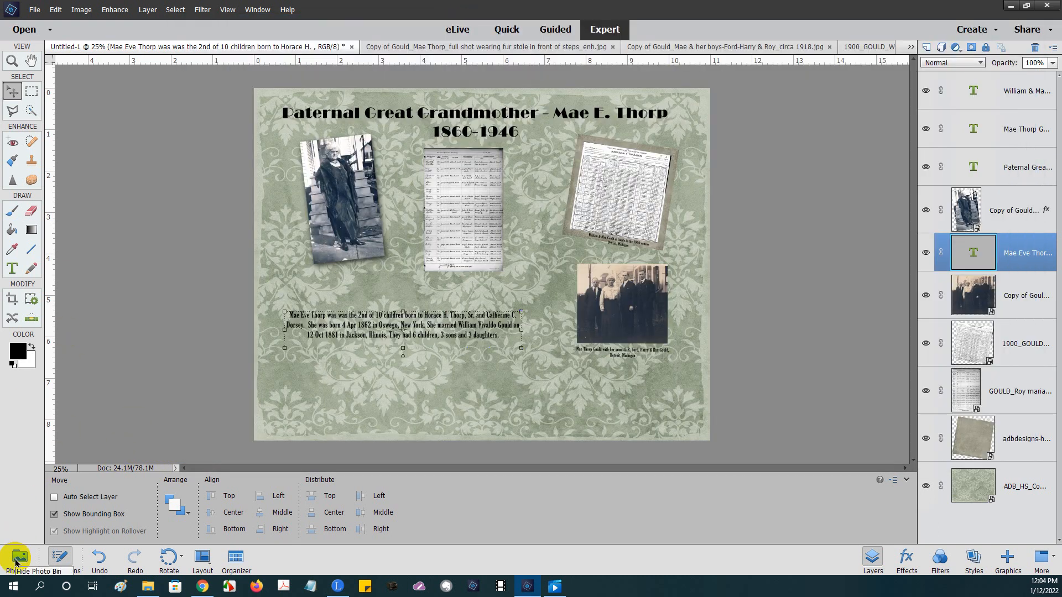
left_click(17, 560)
left_click(147, 588)
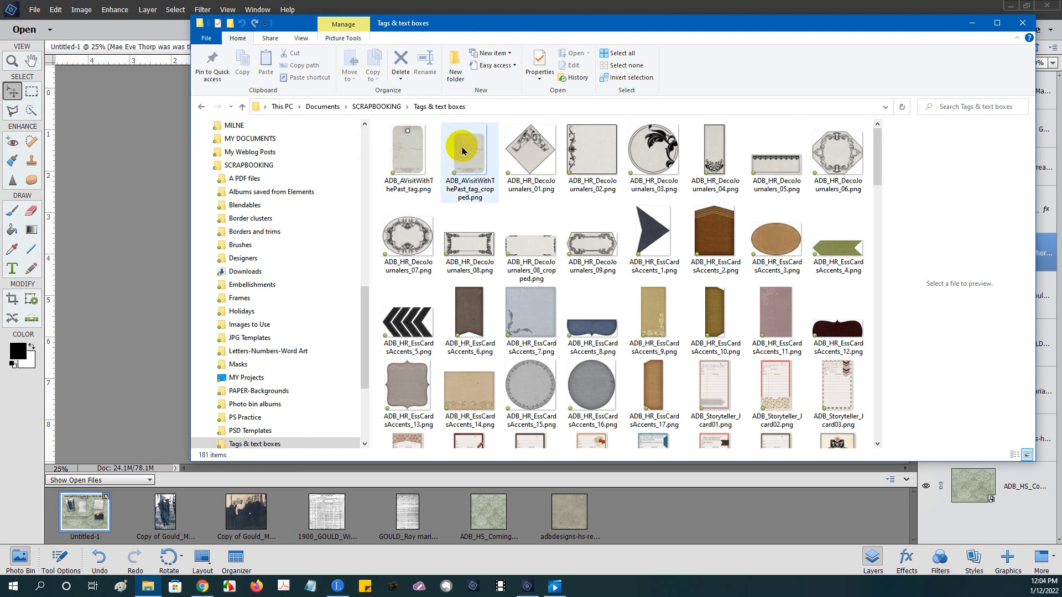
left_click_drag(469, 152, 646, 505)
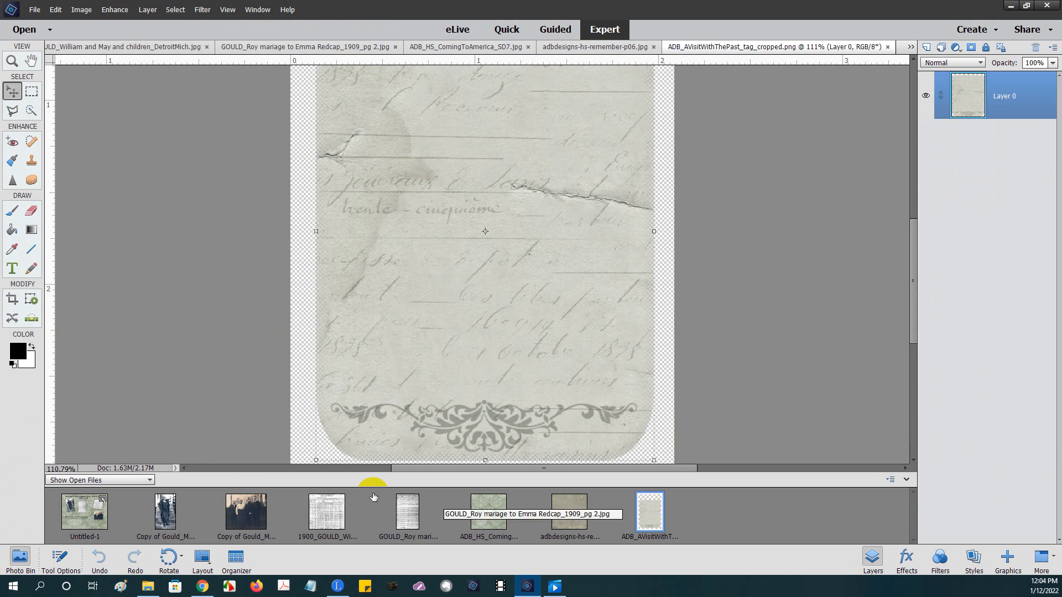
- Drop the tag onto the Untitled-1 page and move it down-left toward the biography
left_click(95, 519)
double_click(95, 519)
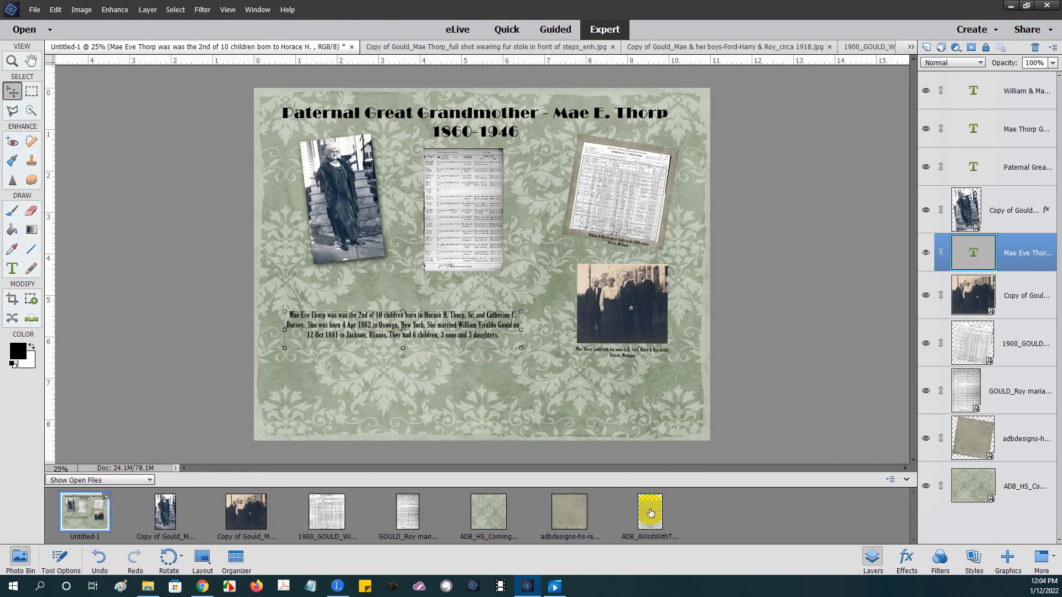
left_click_drag(650, 513, 412, 321)
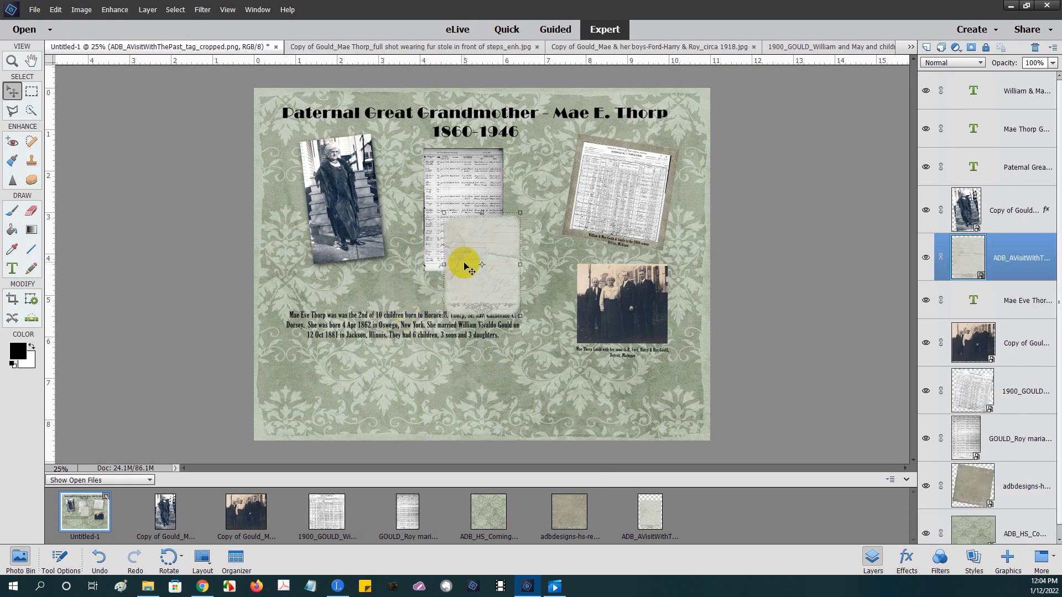
left_click_drag(481, 258, 375, 310)
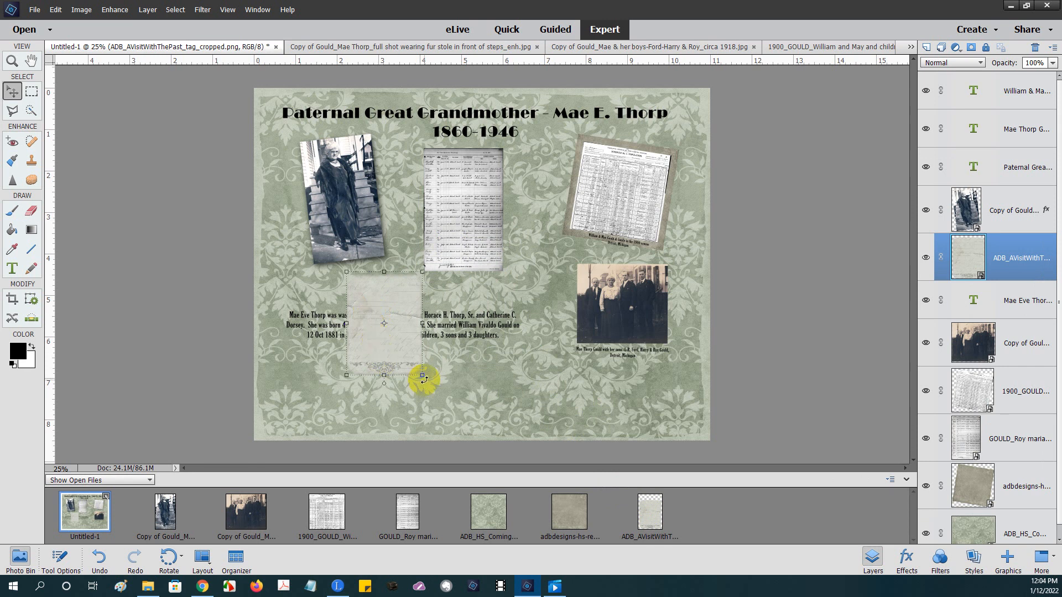
- Rotate the tag about 90° and stretch it wider on both sides, then commit
left_click_drag(423, 378, 465, 265)
left_click_drag(436, 323, 522, 321)
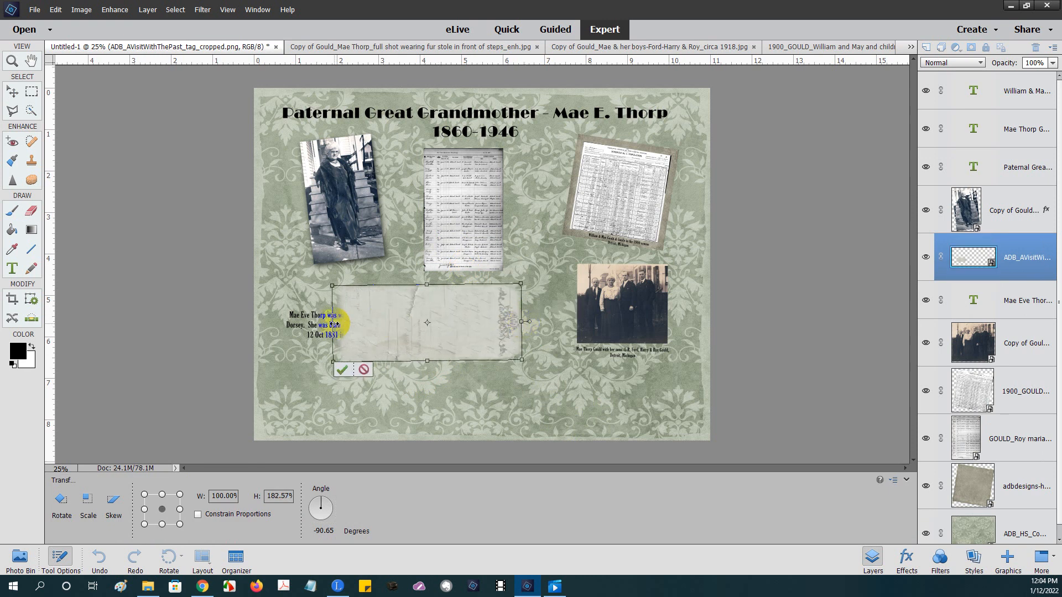
left_click_drag(334, 323, 271, 324)
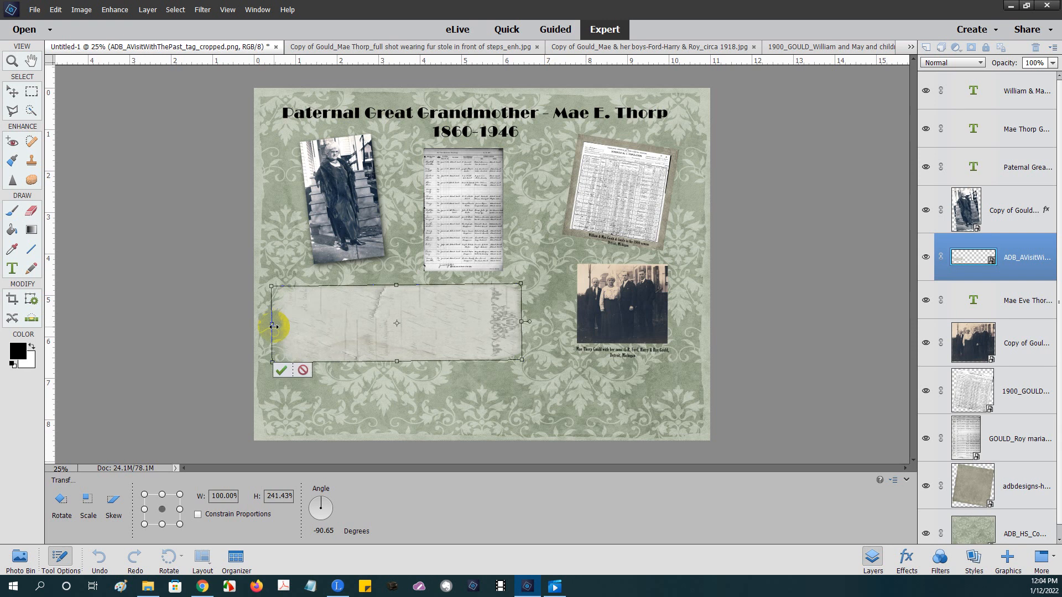
left_click(282, 370)
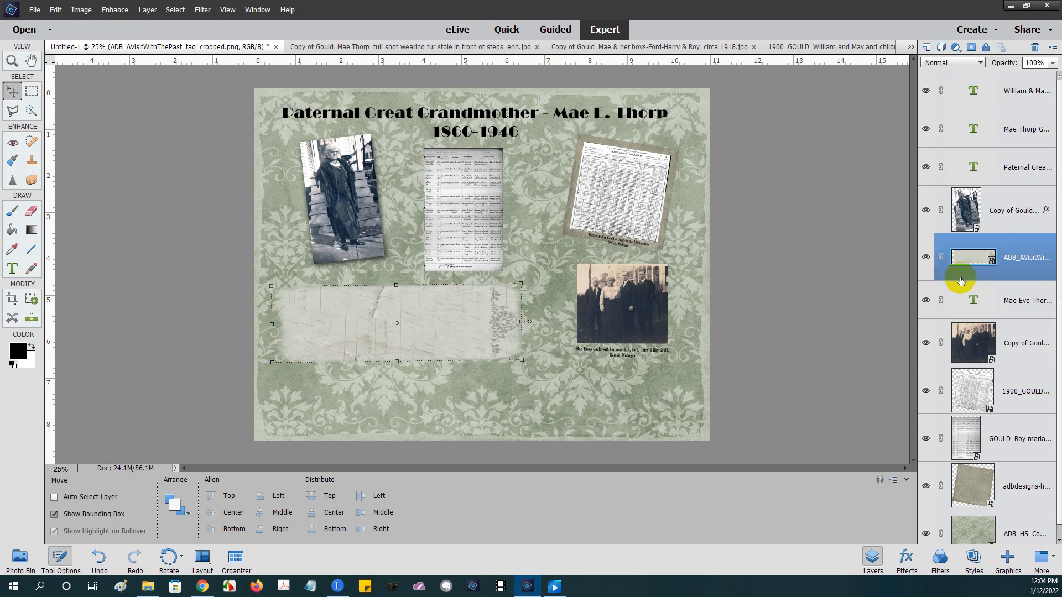
left_click_drag(970, 249, 980, 306)
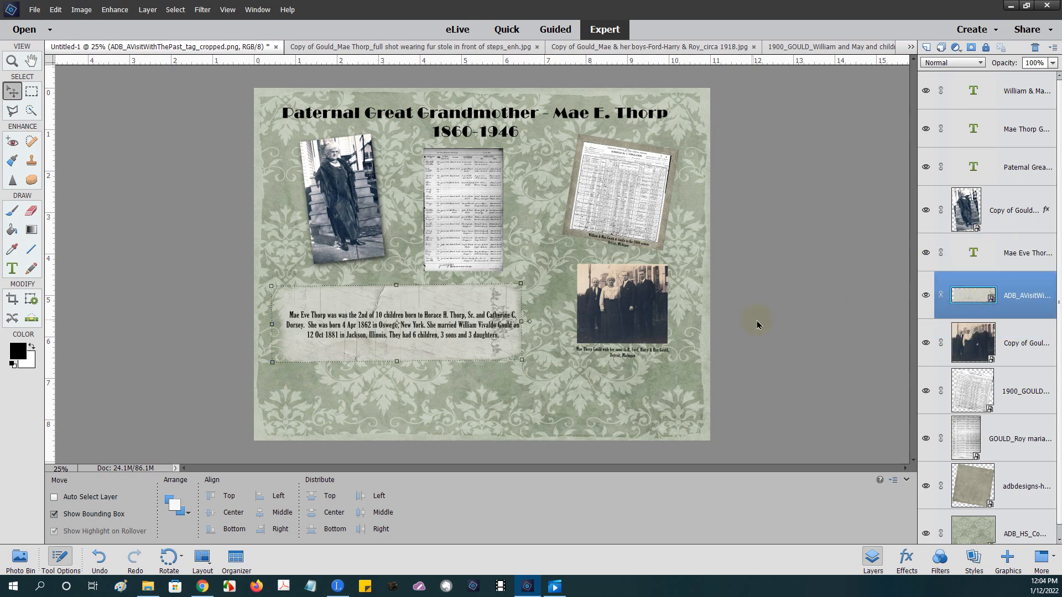
left_click_drag(464, 301, 529, 318)
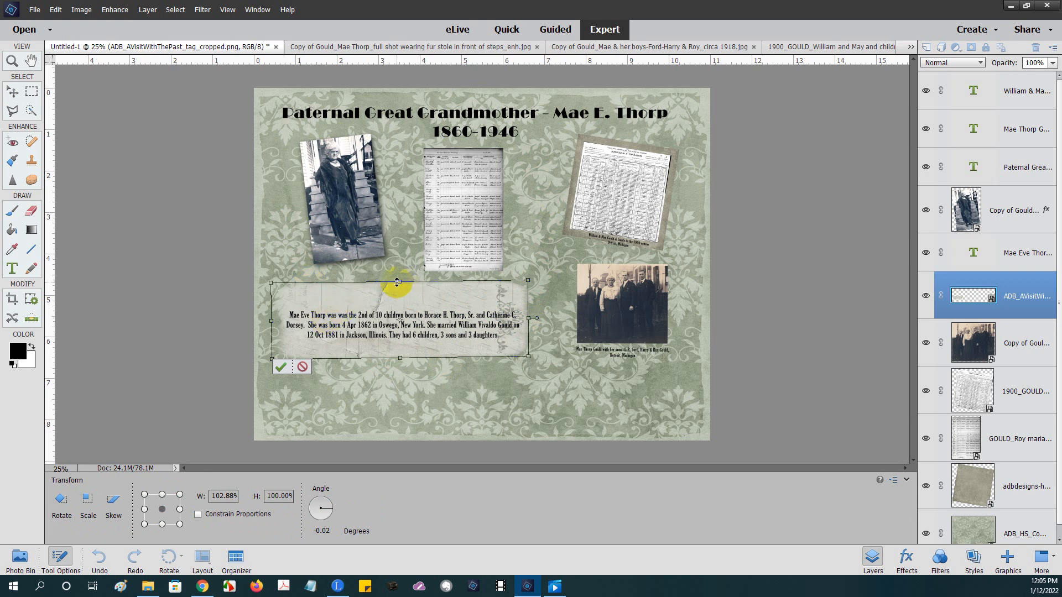
left_click_drag(399, 281, 399, 285)
left_click(280, 367)
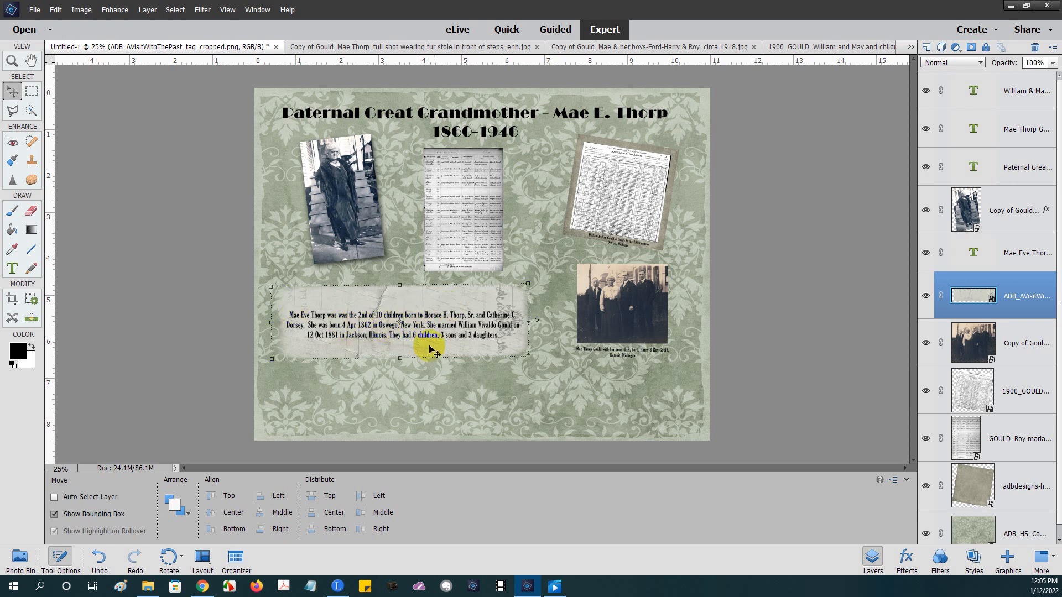
- Set the tag layer's opacity to 84% and nudge the tag slightly right
left_click(1053, 62)
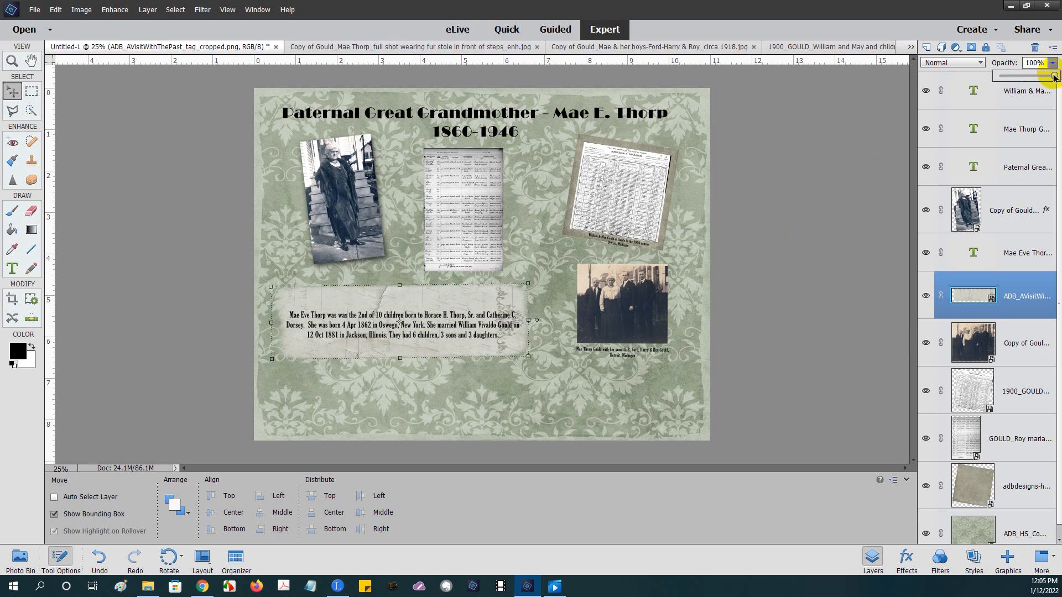
left_click_drag(1050, 78, 1029, 80)
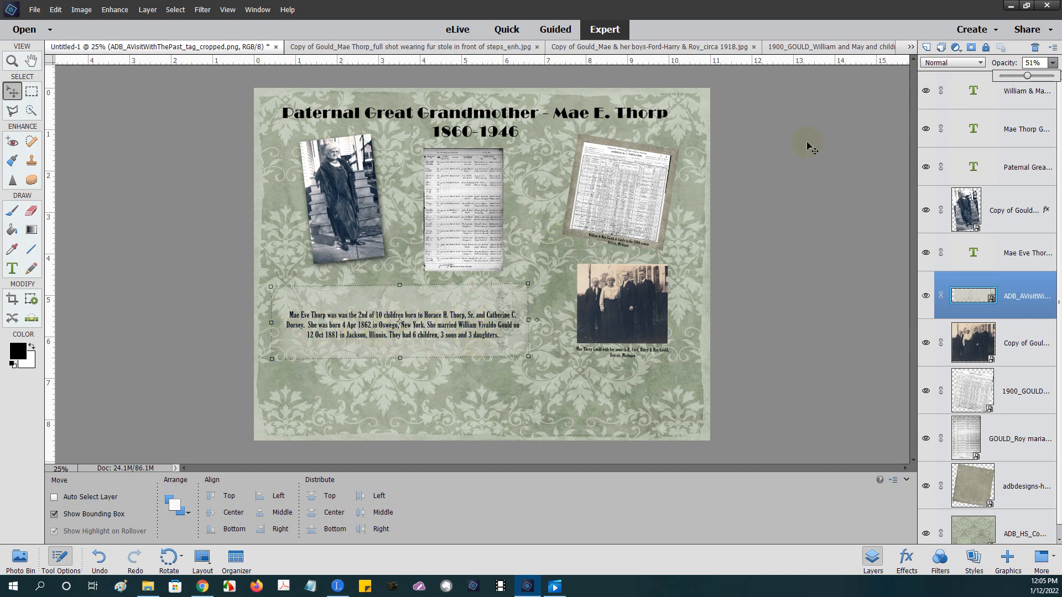
left_click_drag(1027, 78, 1043, 82)
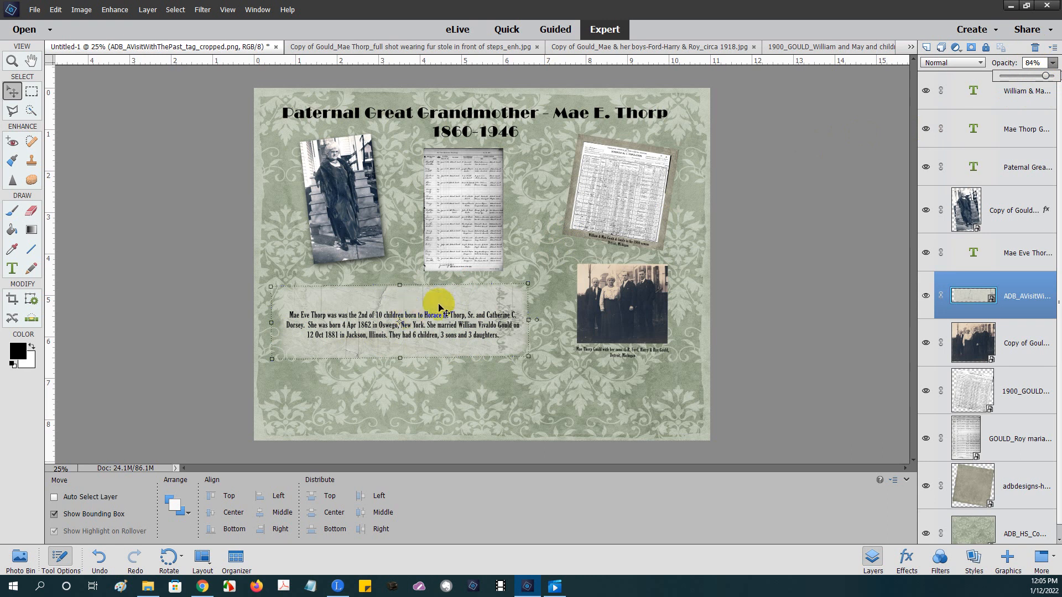
left_click(456, 306)
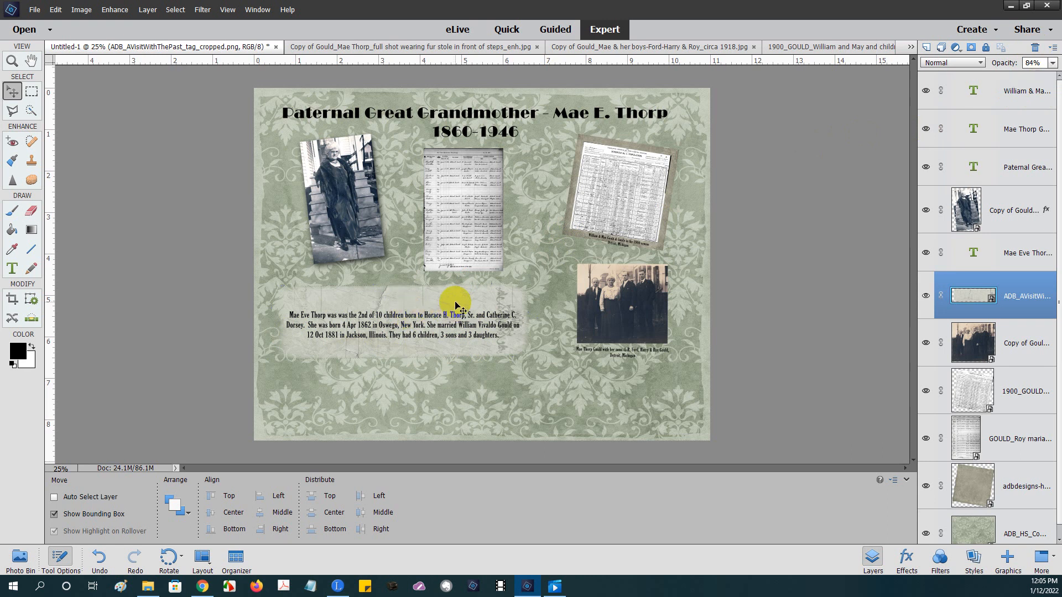
left_click_drag(455, 303, 458, 304)
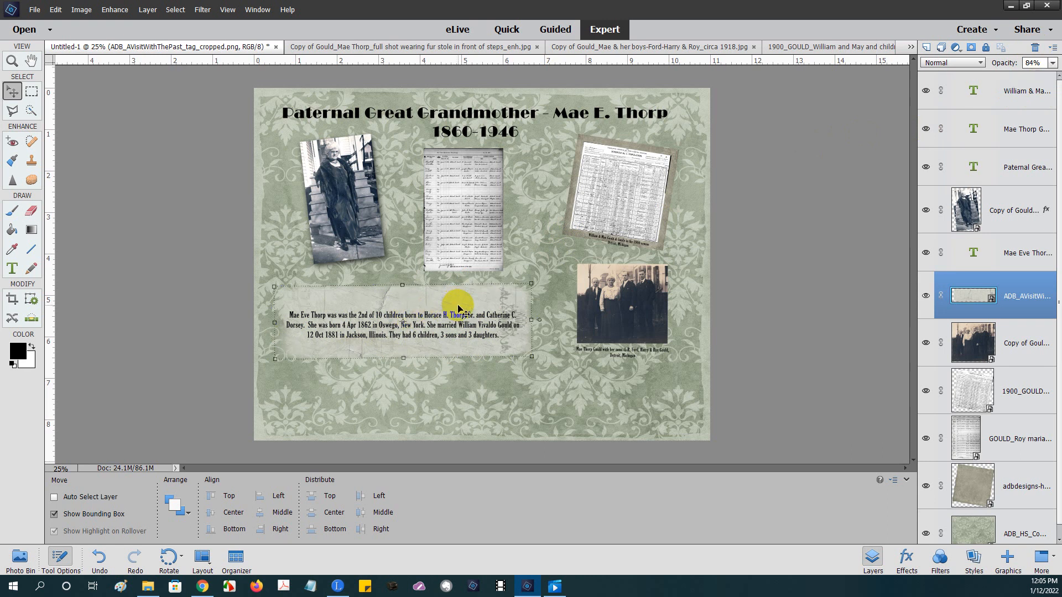
- Try Soft Edge, Noisy and other Drop Shadows styles on the tag, settling on a light small shadow
left_click(974, 559)
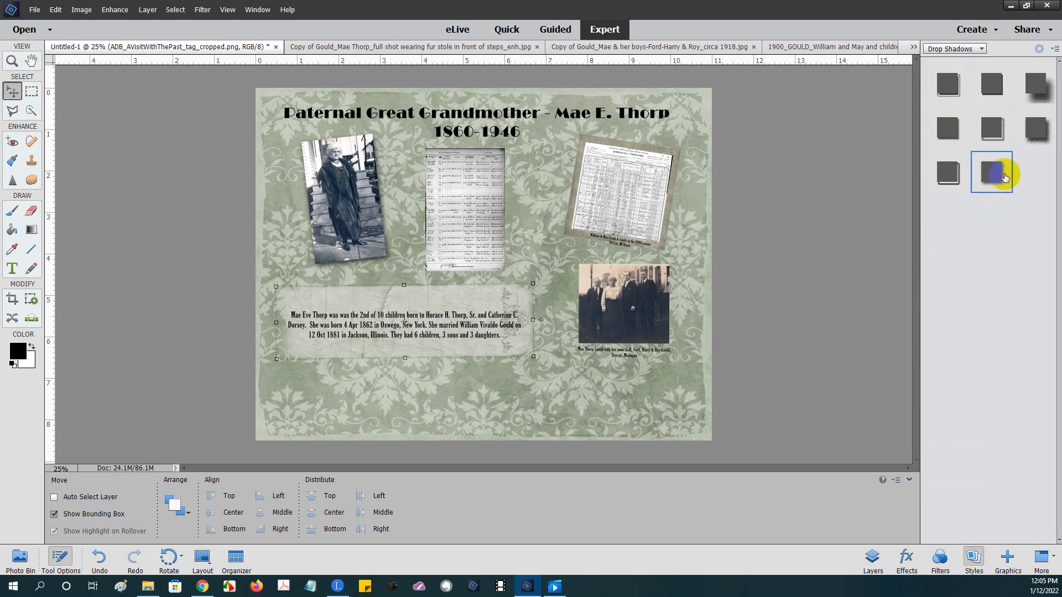
left_click(1004, 176)
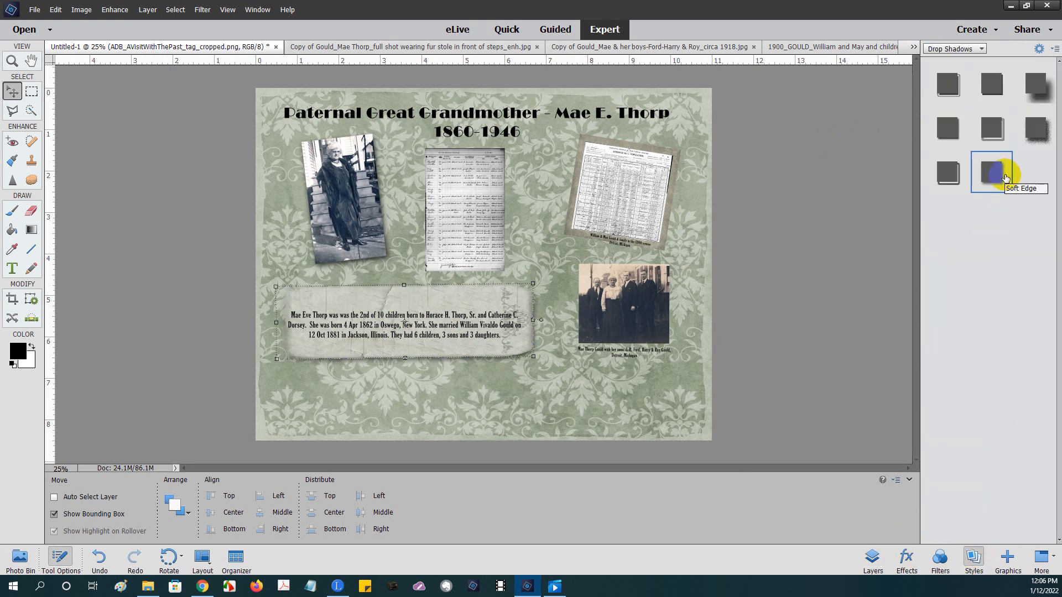
left_click(97, 558)
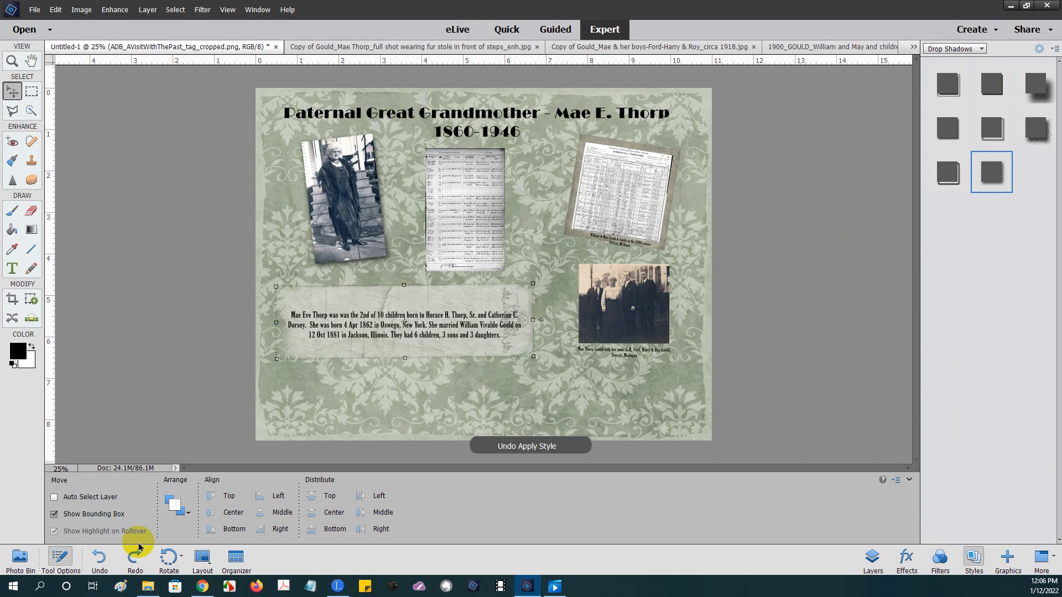
left_click(1038, 134)
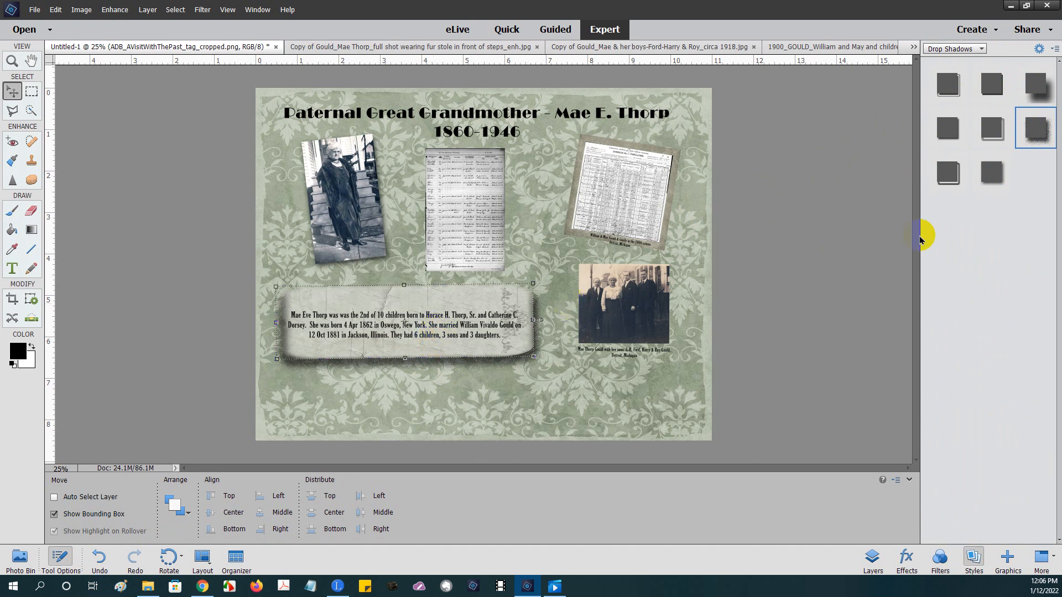
left_click(994, 175)
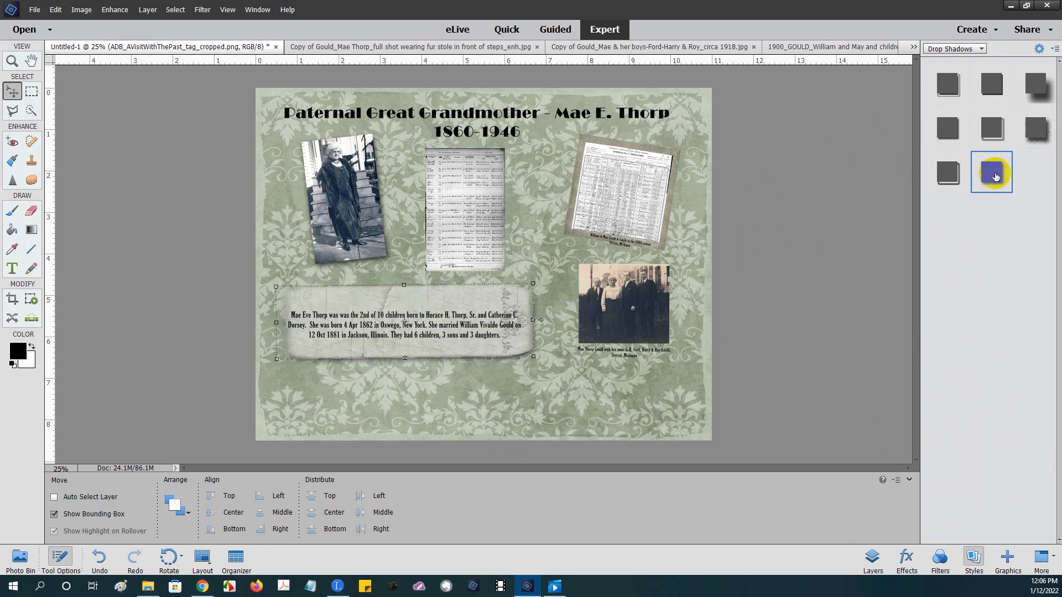
left_click(1038, 133)
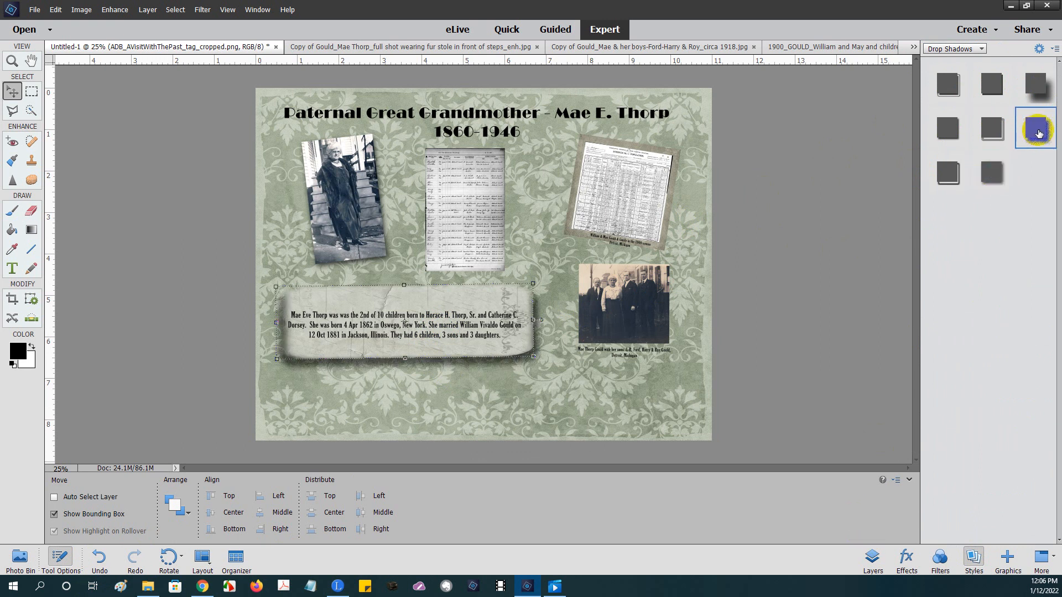
left_click(989, 178)
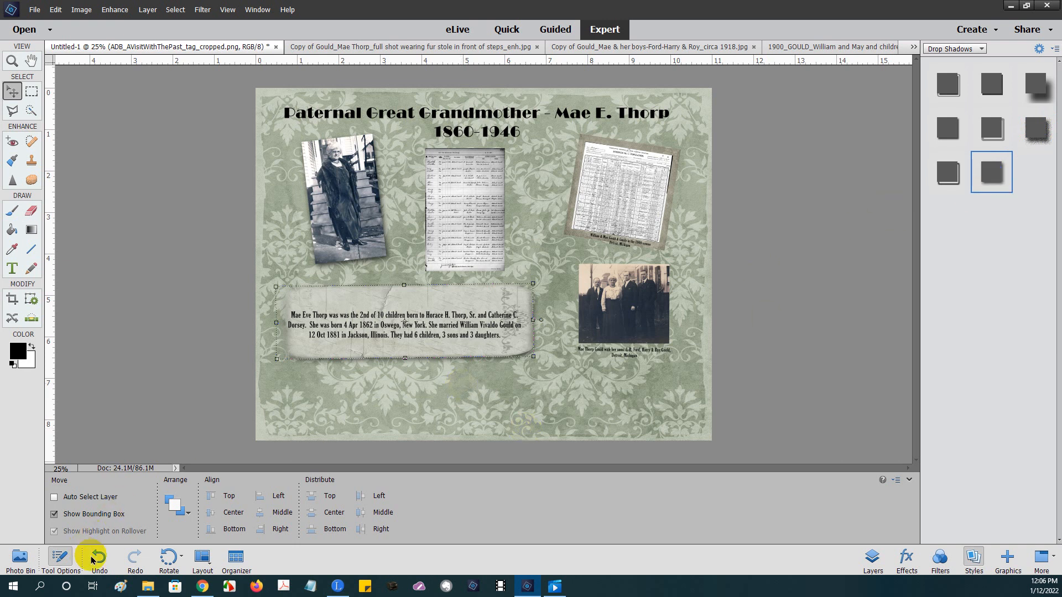
left_click(871, 559)
left_click(975, 345)
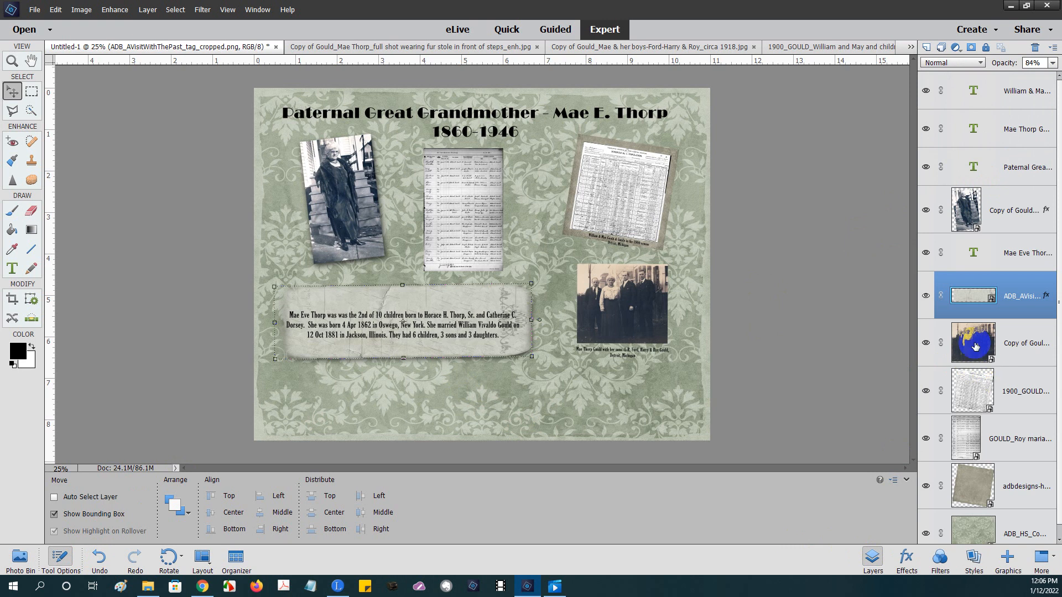
left_click(605, 300)
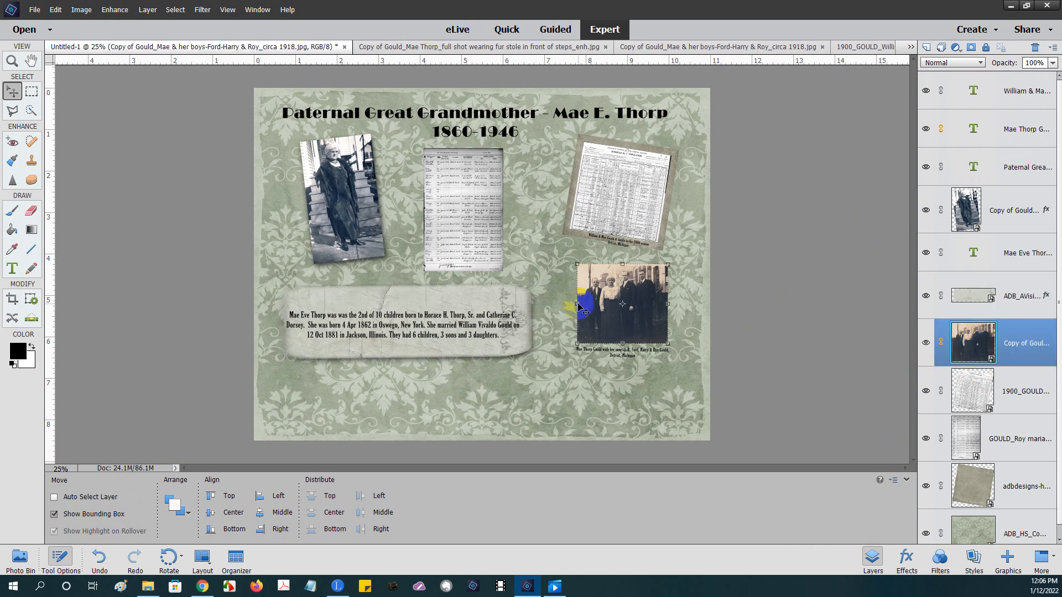
left_click(975, 556)
left_click(1036, 130)
left_click(1009, 163)
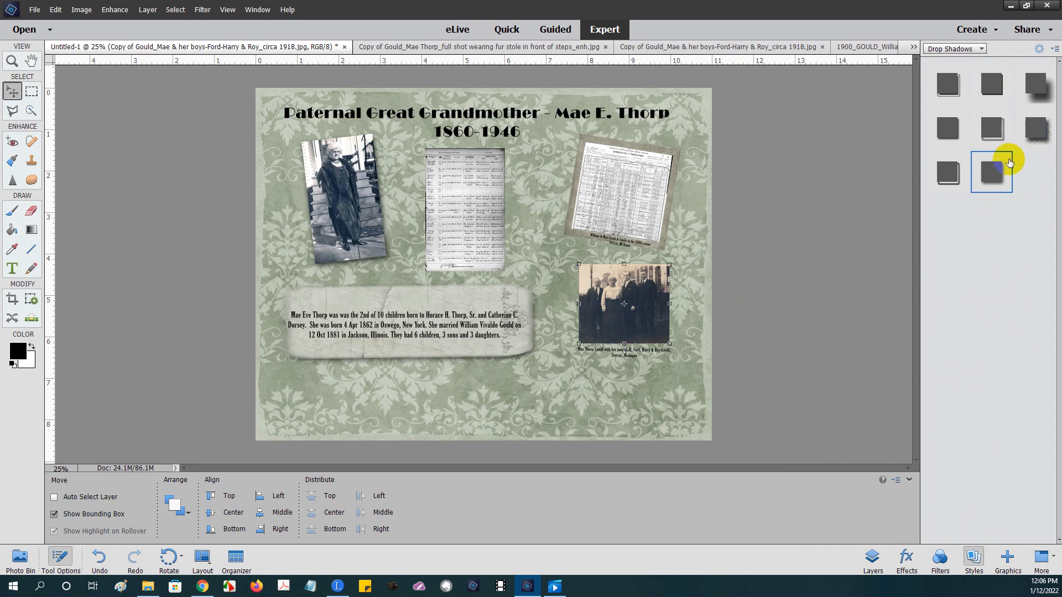
left_click(1036, 133)
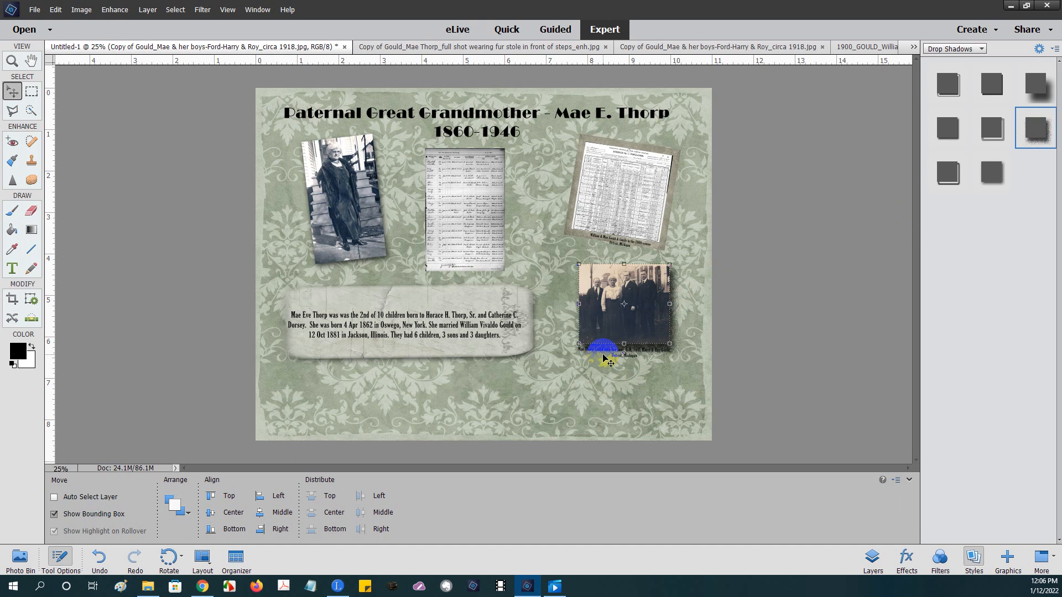
left_click(101, 564)
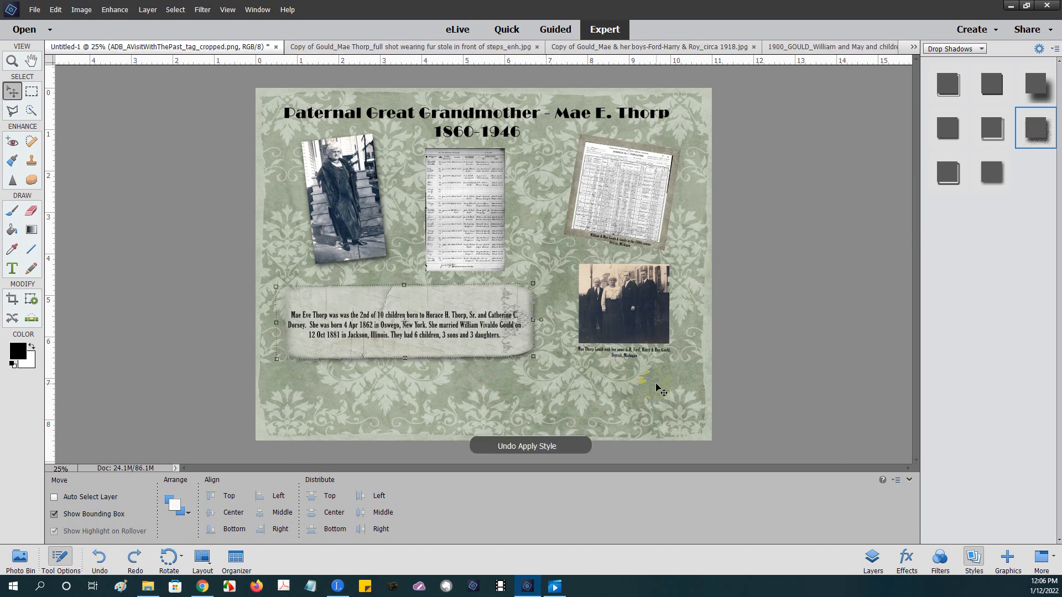
left_click(873, 559)
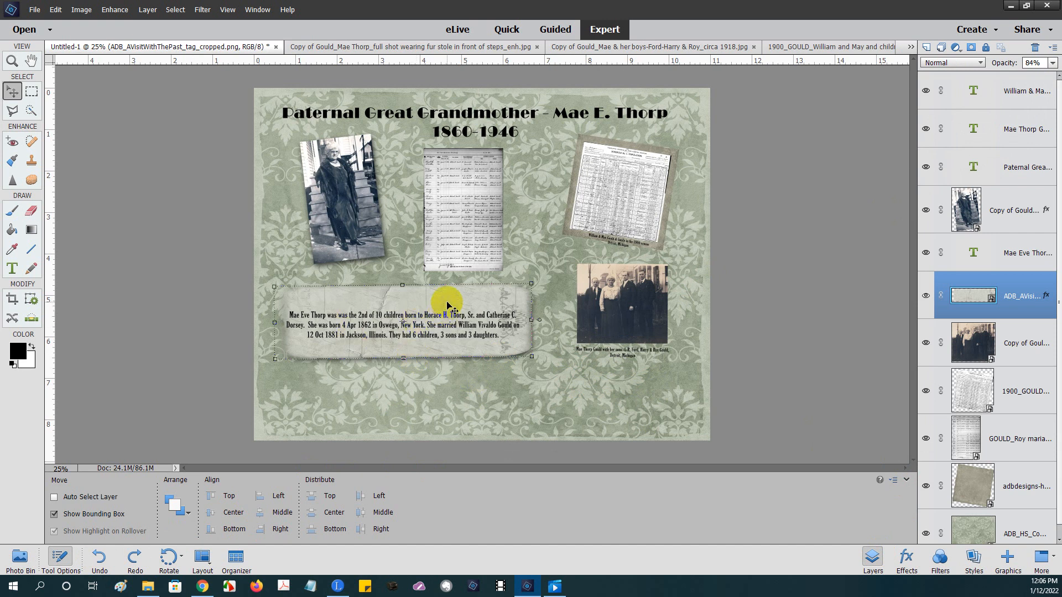
- Shift the linked tag and biography text slightly down-right, then re-centre the tag alone behind the text
mouse_move(447, 304)
left_mouse_down()
mouse_move(493, 310)
mouse_move(498, 335)
mouse_move(434, 303)
mouse_move(443, 301)
left_mouse_up()
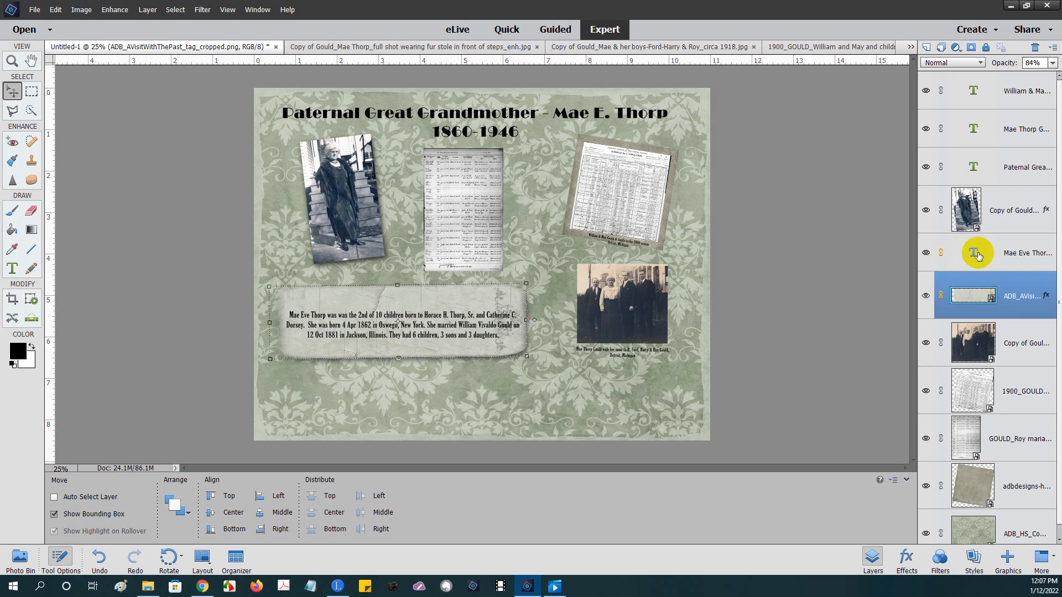
left_click(941, 253)
mouse_move(408, 297)
left_mouse_down()
mouse_move(450, 283)
mouse_move(373, 315)
mouse_move(416, 312)
left_mouse_up()
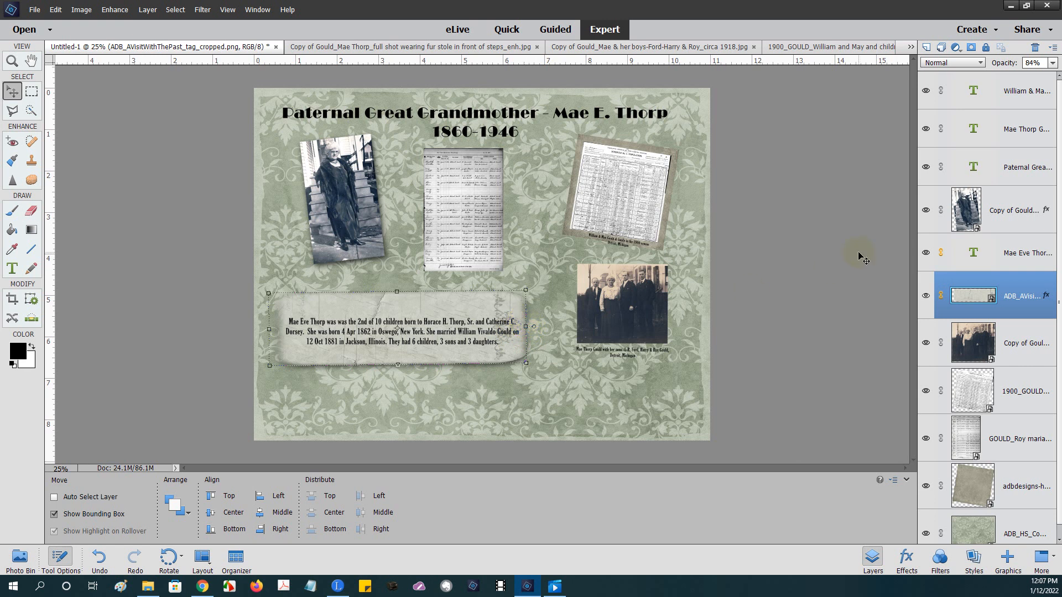
left_click(940, 253)
mouse_move(476, 308)
left_mouse_down()
mouse_move(486, 307)
mouse_move(475, 311)
left_mouse_up()
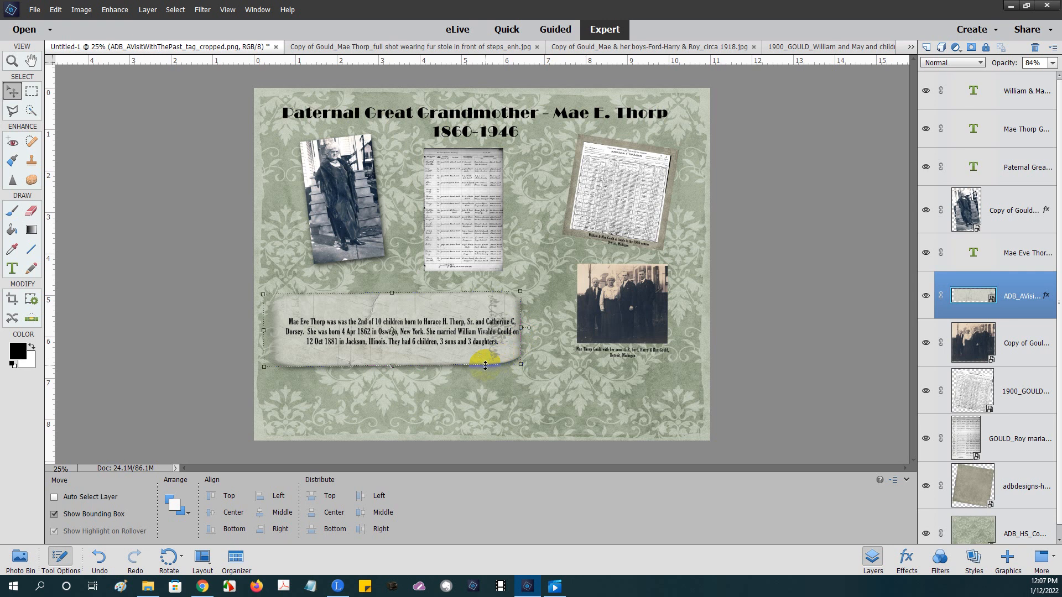
- Nudge the paper tag with the arrow keys until centred behind the biography, and commit
left_click(522, 331)
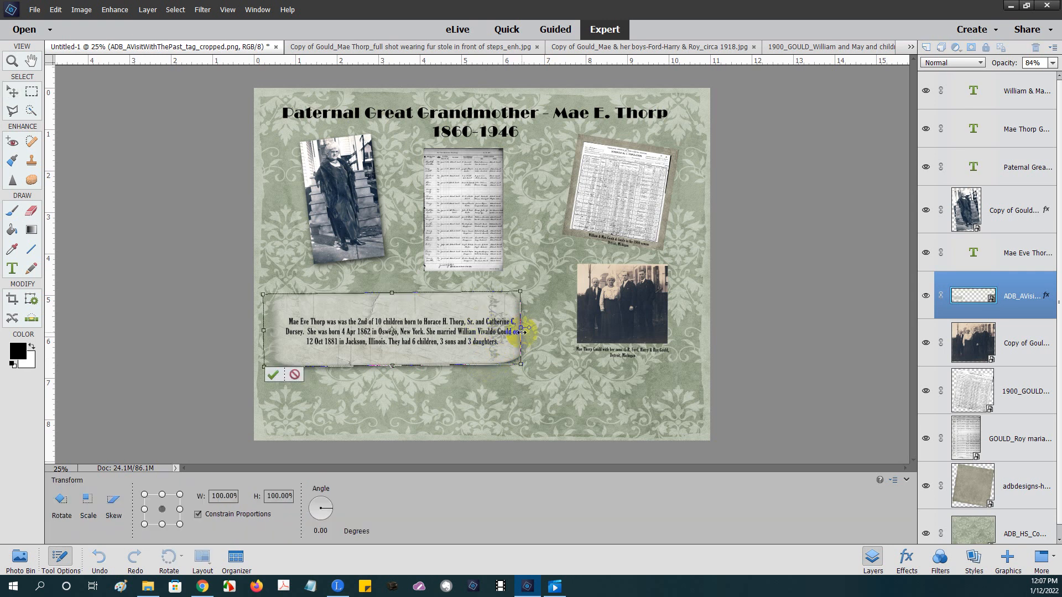
key("Right")
key("Right")
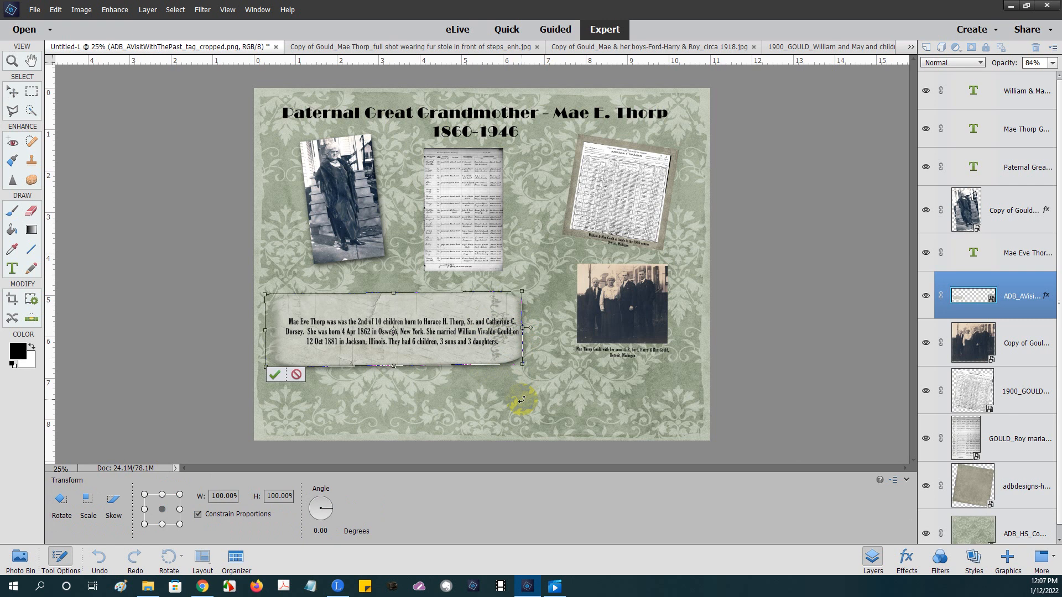
key("Right")
key("Right")
key("Right")
key("Right")
key("Right")
key("Right")
key("Right")
key("Right")
key("Right")
key("Right")
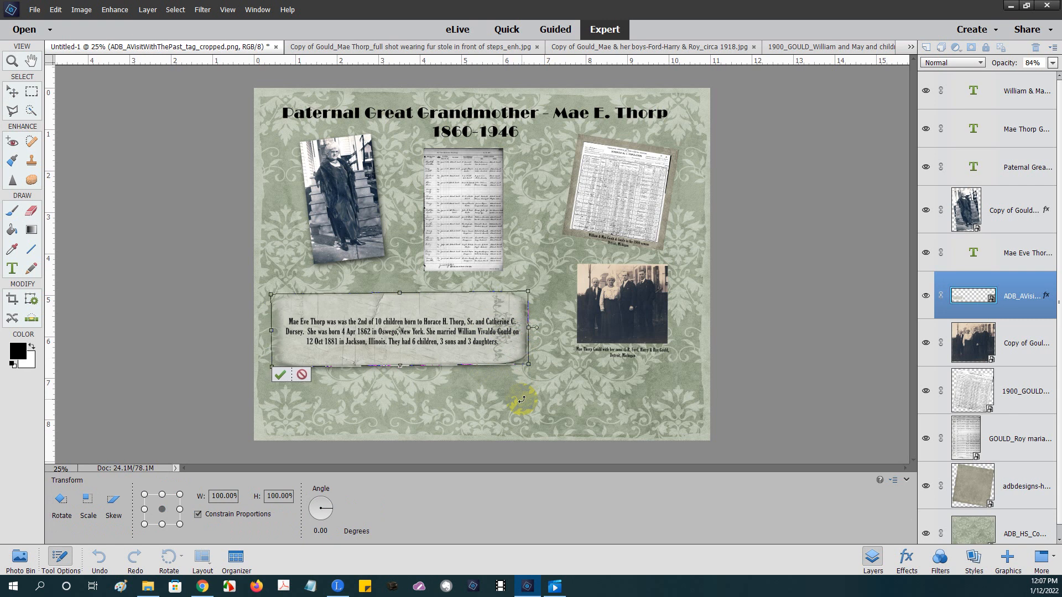
key("Right")
key("Right")
key("Right")
key("Right")
key("Right")
key("Right")
key("Right")
key("Right")
key("Right")
key("Right")
key("Right")
key("Right")
key("Right")
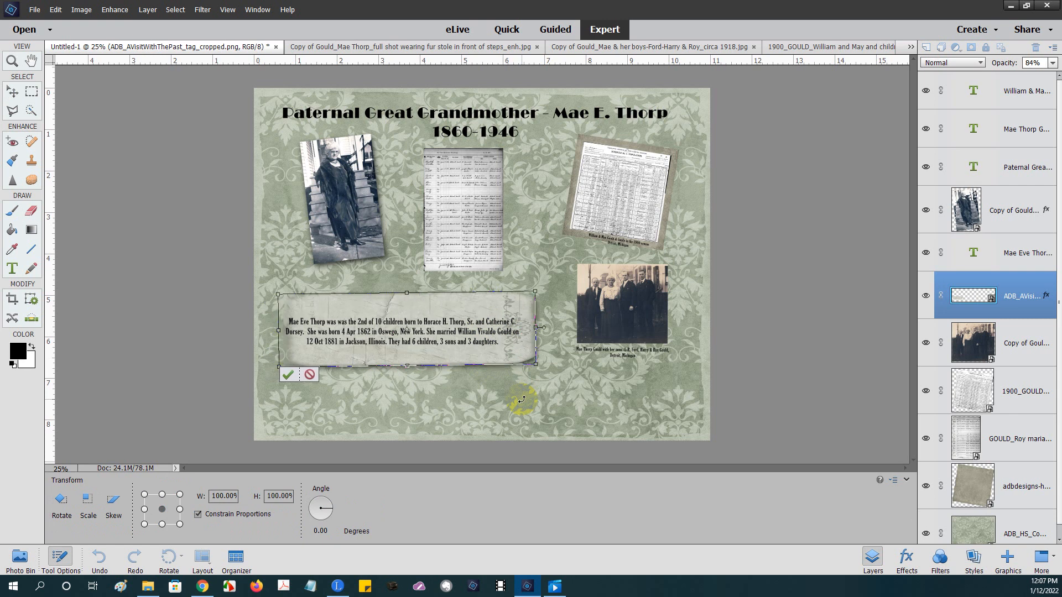
key("Left")
key("Left")
key("Left")
key("Left")
key("Left")
key("Left")
key("Left")
key("Left")
key("Left")
key("Left")
key("Left")
key("Left")
key("Left")
key("Left")
key("Left")
key("Left")
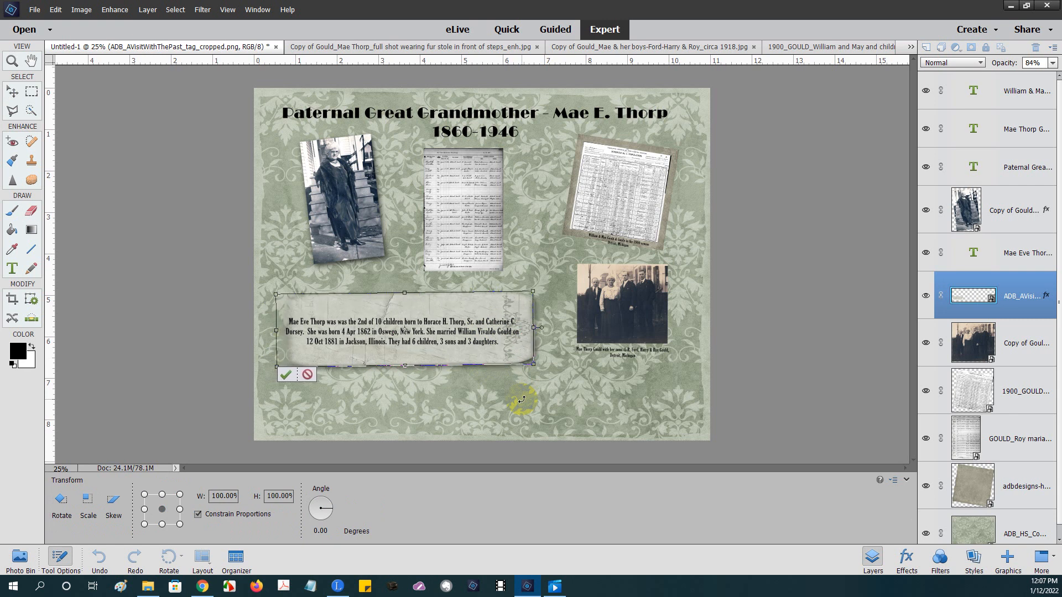
key("Down")
key("Down")
key("Down")
key("Down")
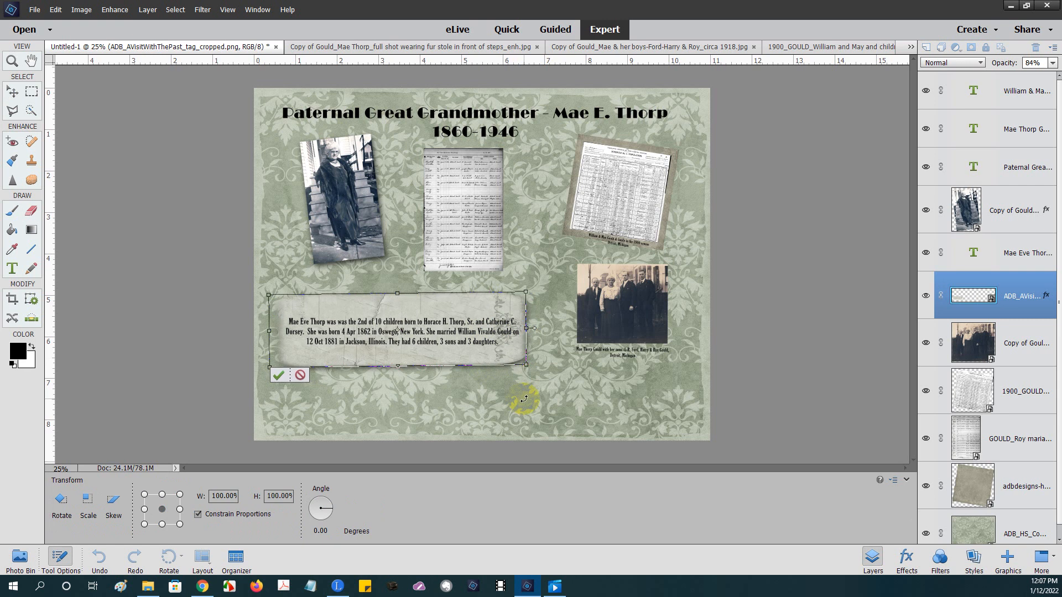
key("Up")
key("Up")
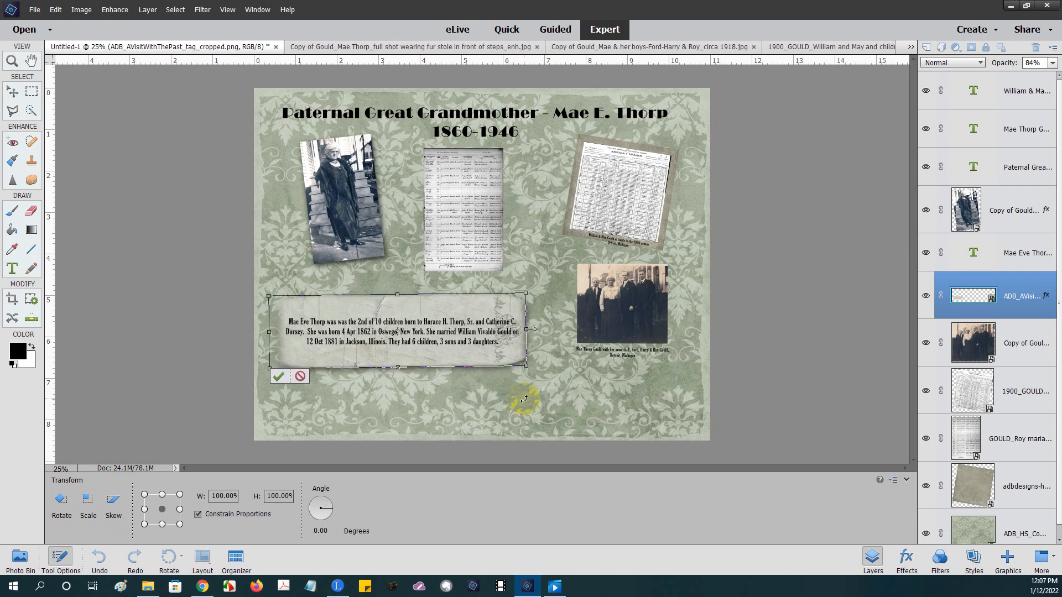
key("Down")
key("Down")
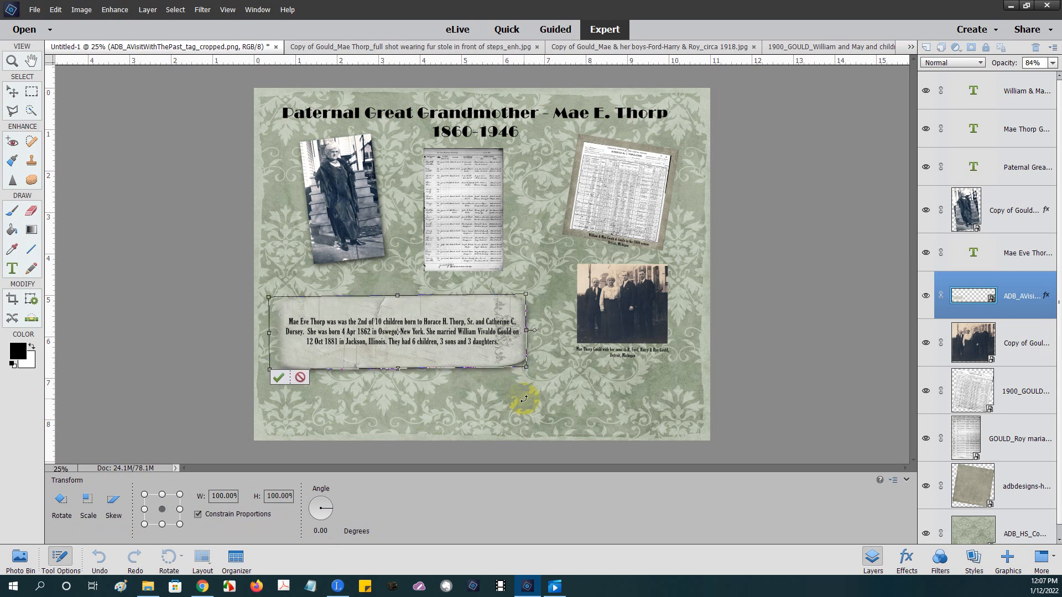
key("Right")
key("Right")
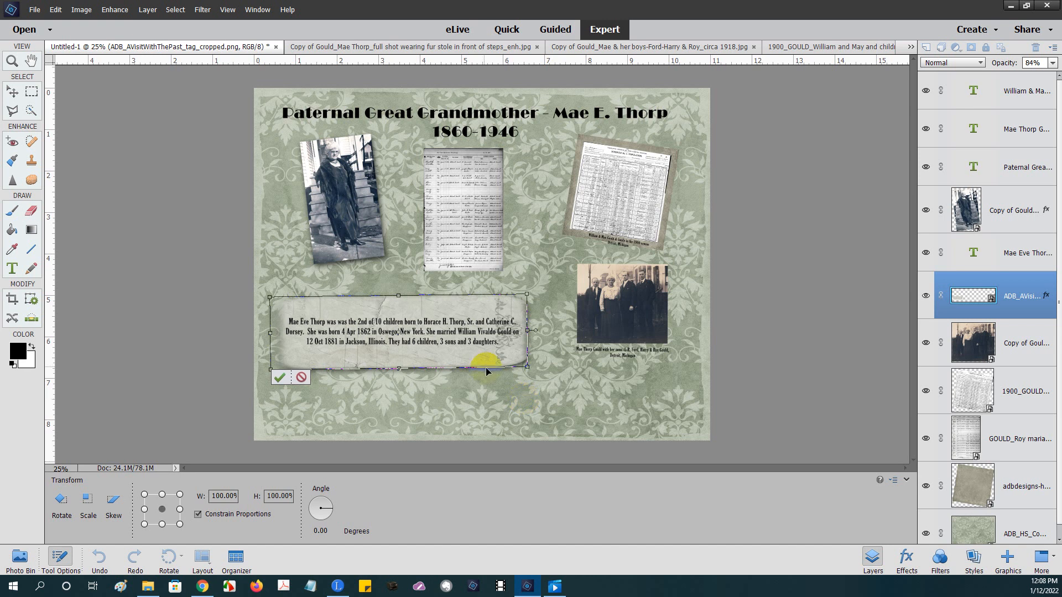
left_click(281, 378)
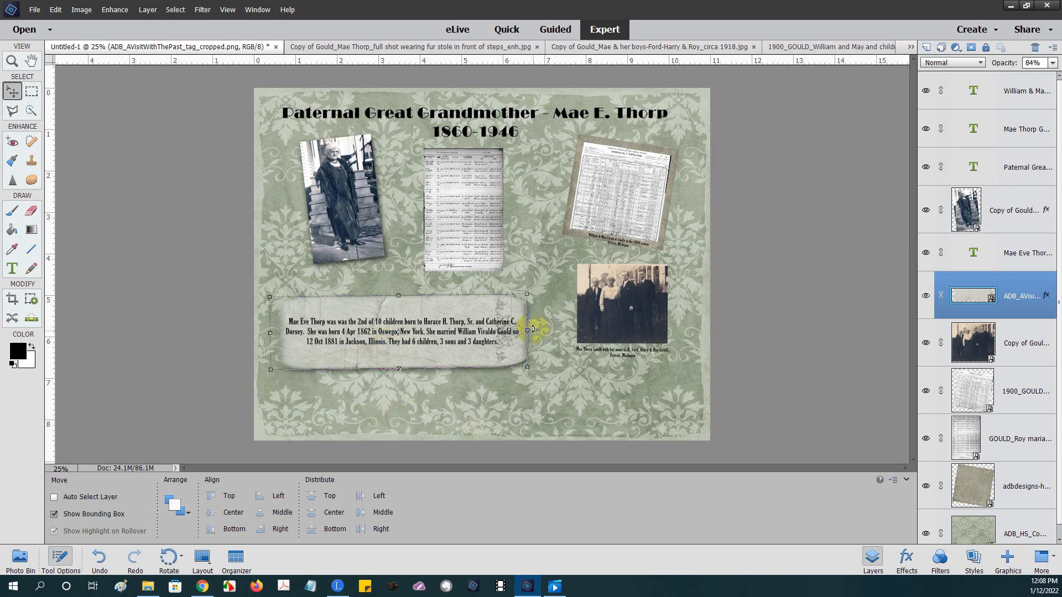
- Select the bottom ADB_HS_Co... damask background layer in the Layers panel
left_click(959, 535)
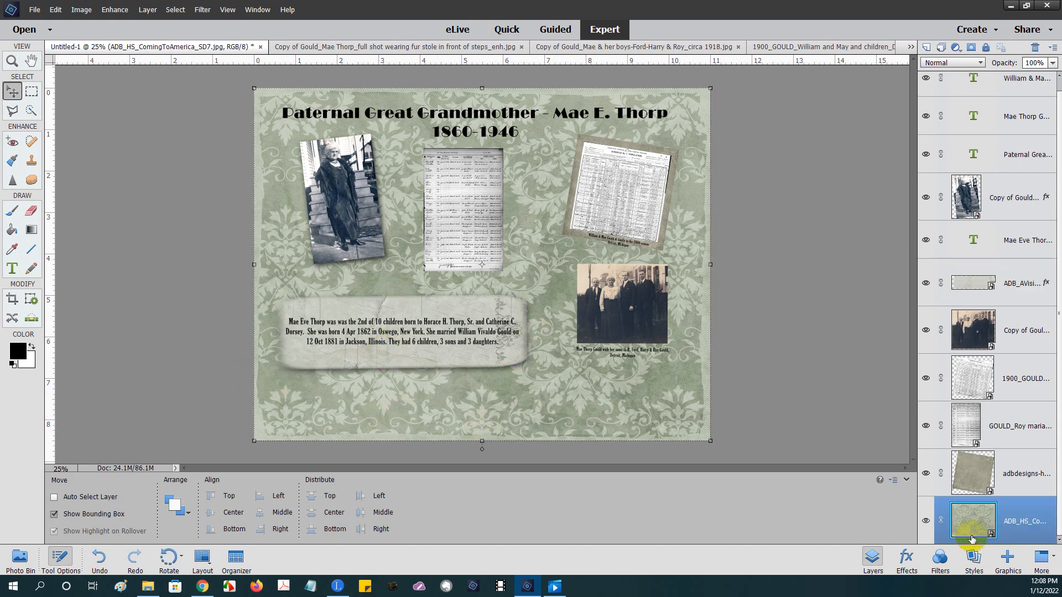